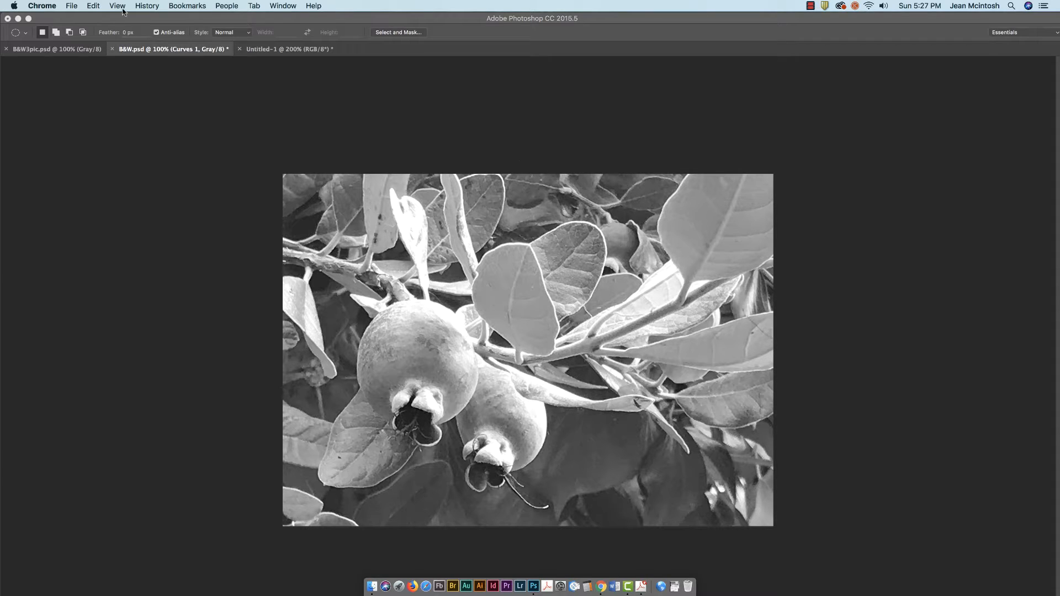
Switch to Photoshop and open the Duotone mode options for the grayscale B&W.psd image, with the photo in view
{"action": "left_click", "coordinate": [208, 102]}
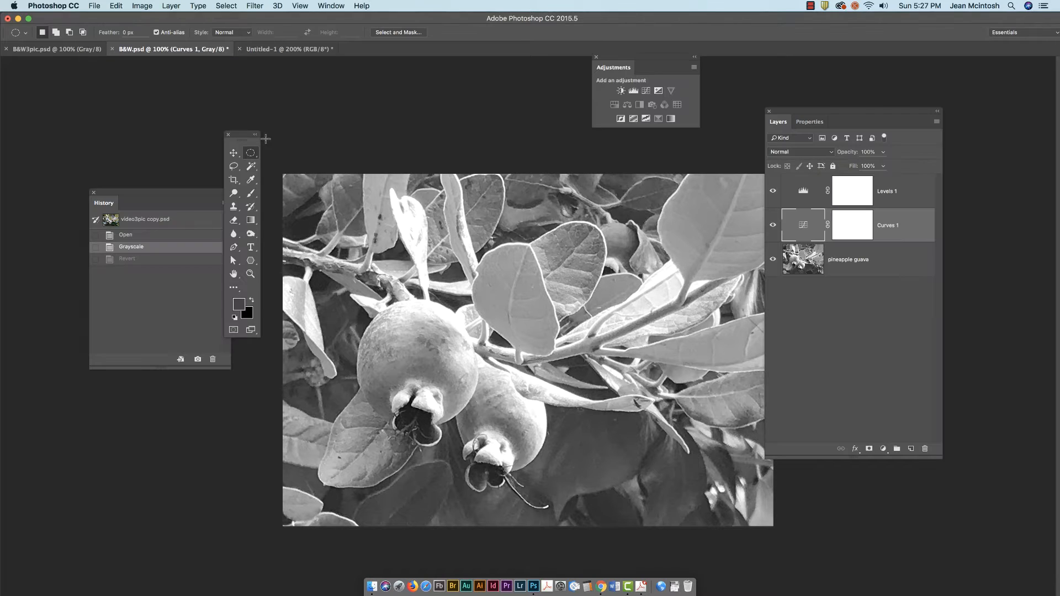
{"action": "left_click", "coordinate": [147, 7]}
{"action": "mouse_move", "coordinate": [150, 20]}
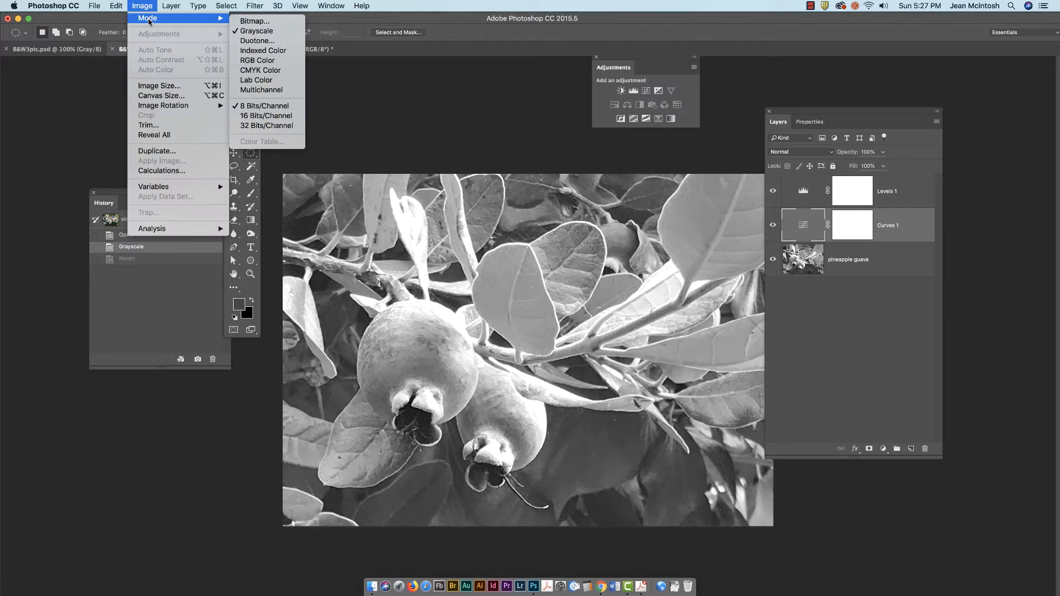
{"action": "left_click", "coordinate": [250, 42]}
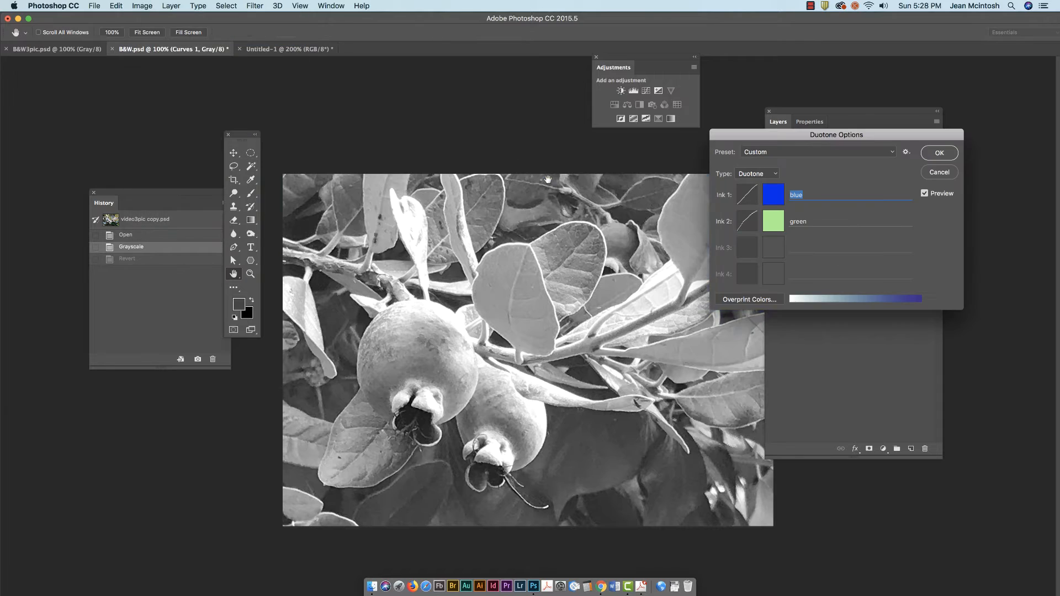
{"action": "left_click_drag", "start_coordinate": [780, 135], "coordinate": [660, 137]}
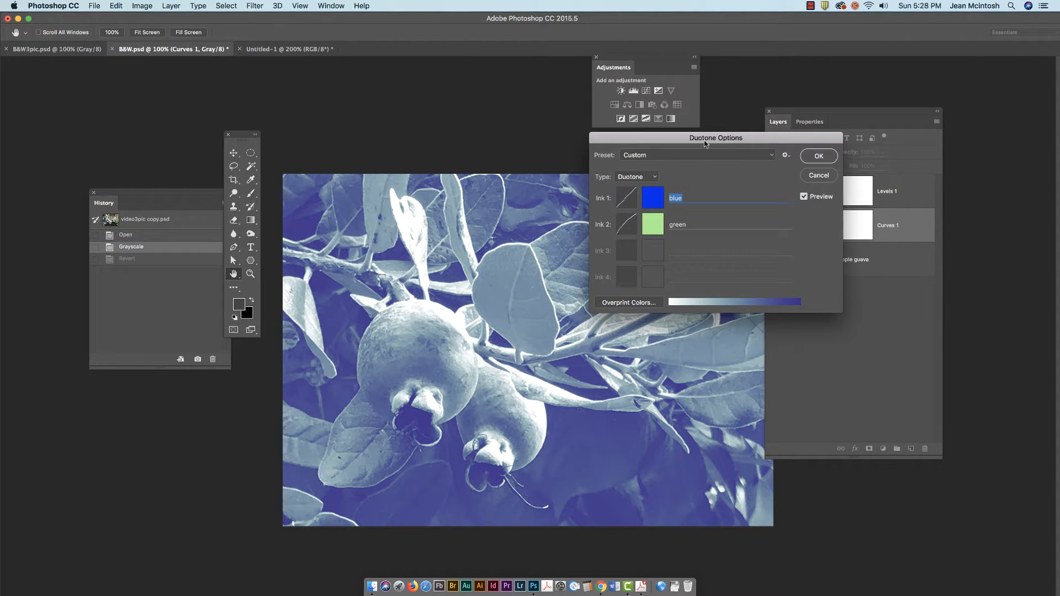
{"action": "left_click_drag", "start_coordinate": [704, 141], "coordinate": [803, 141]}
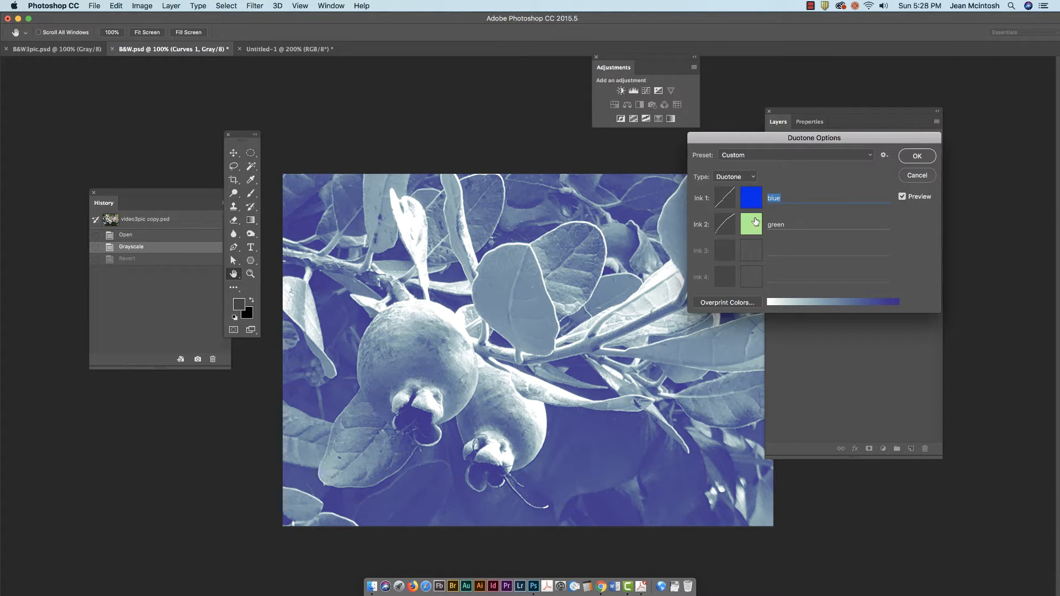
Keep Ink 1's existing blue and try Ink 2 as near-white f1f6ef and light green a7f393
{"action": "left_click", "coordinate": [752, 197]}
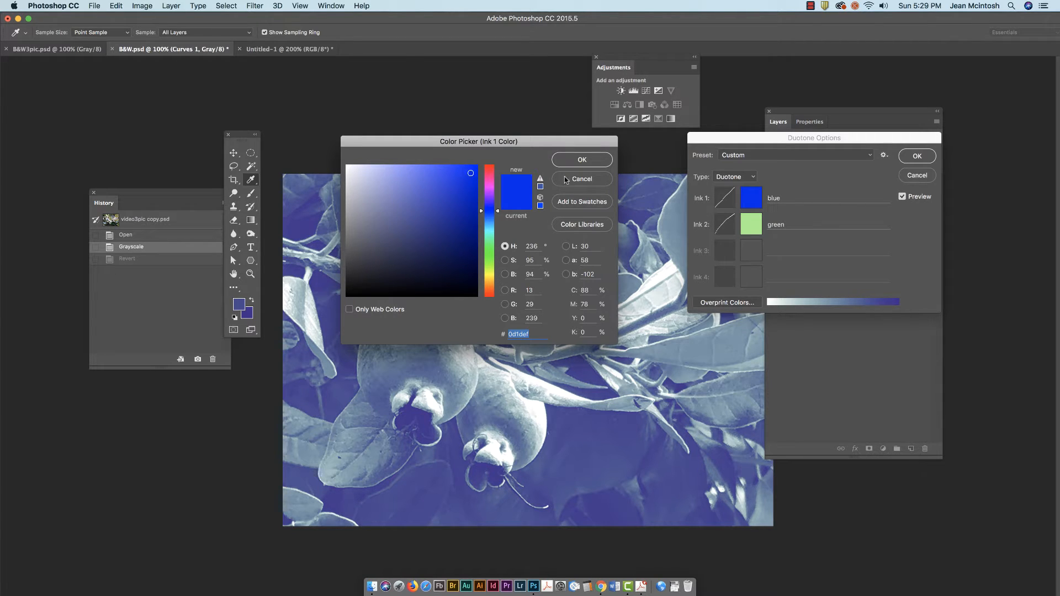
{"action": "left_click", "coordinate": [582, 162]}
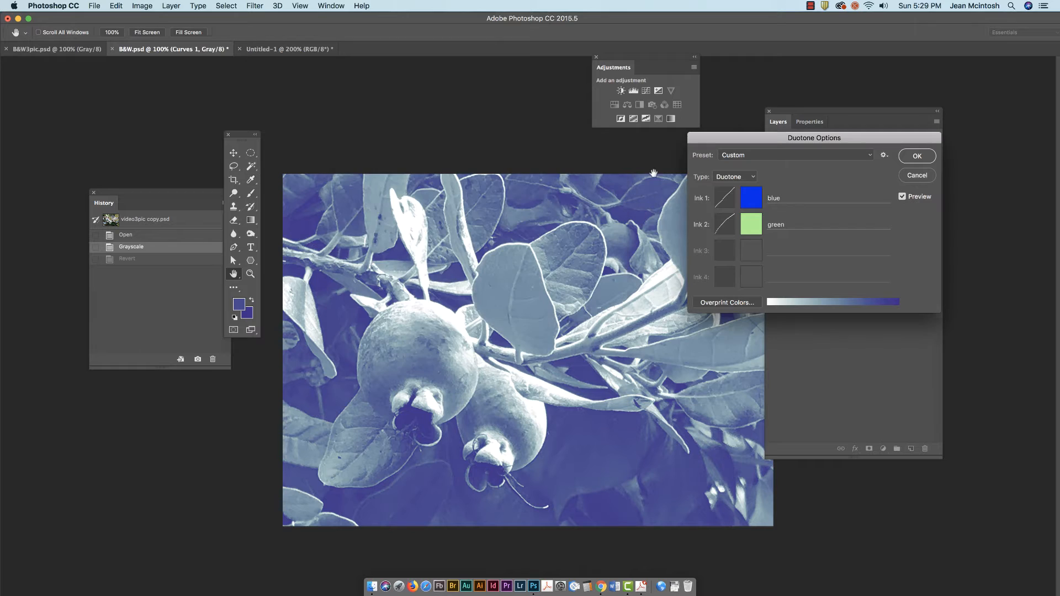
{"action": "left_click", "coordinate": [751, 221]}
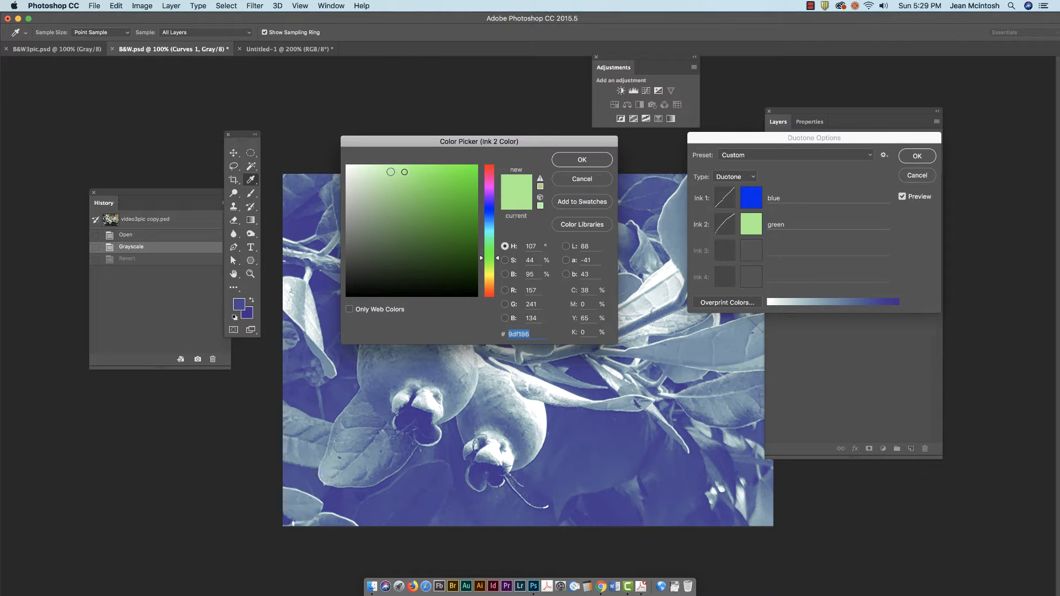
{"action": "mouse_move", "coordinate": [389, 172]}
{"action": "left_mouse_down"}
{"action": "mouse_move", "coordinate": [348, 179]}
{"action": "mouse_move", "coordinate": [349, 169]}
{"action": "left_mouse_up"}
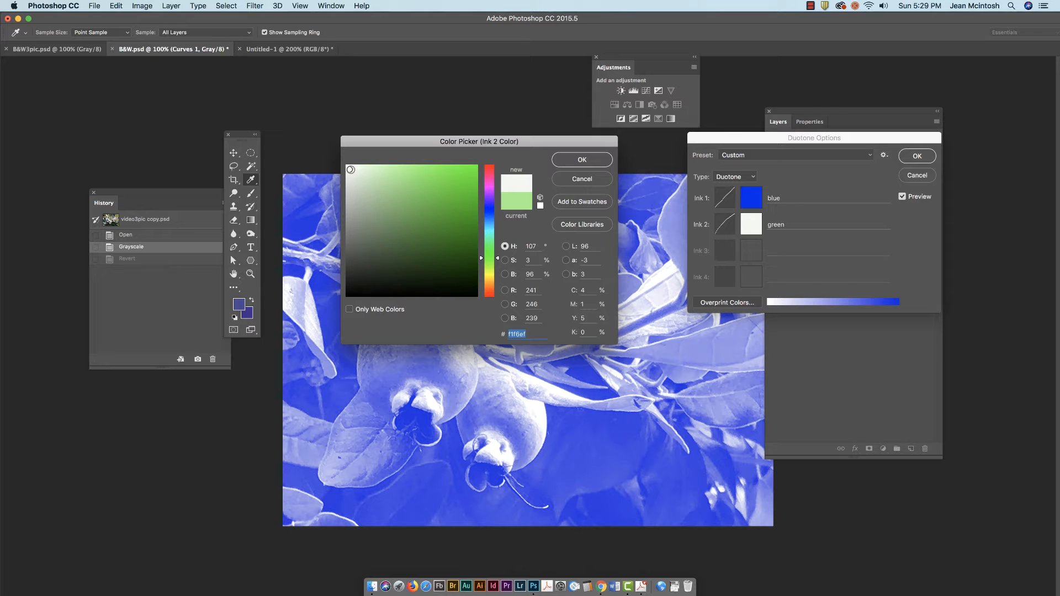
{"action": "left_click", "coordinate": [394, 170]}
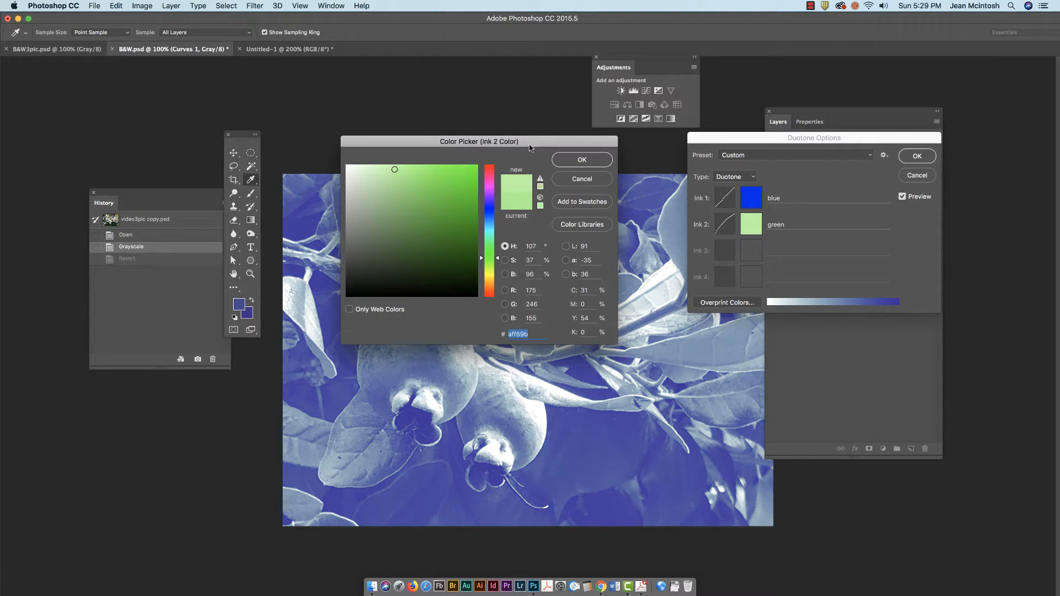
{"action": "left_click", "coordinate": [398, 171]}
{"action": "mouse_move", "coordinate": [478, 144]}
{"action": "left_mouse_down"}
{"action": "mouse_move", "coordinate": [151, 143]}
{"action": "mouse_move", "coordinate": [375, 141]}
{"action": "left_mouse_up"}
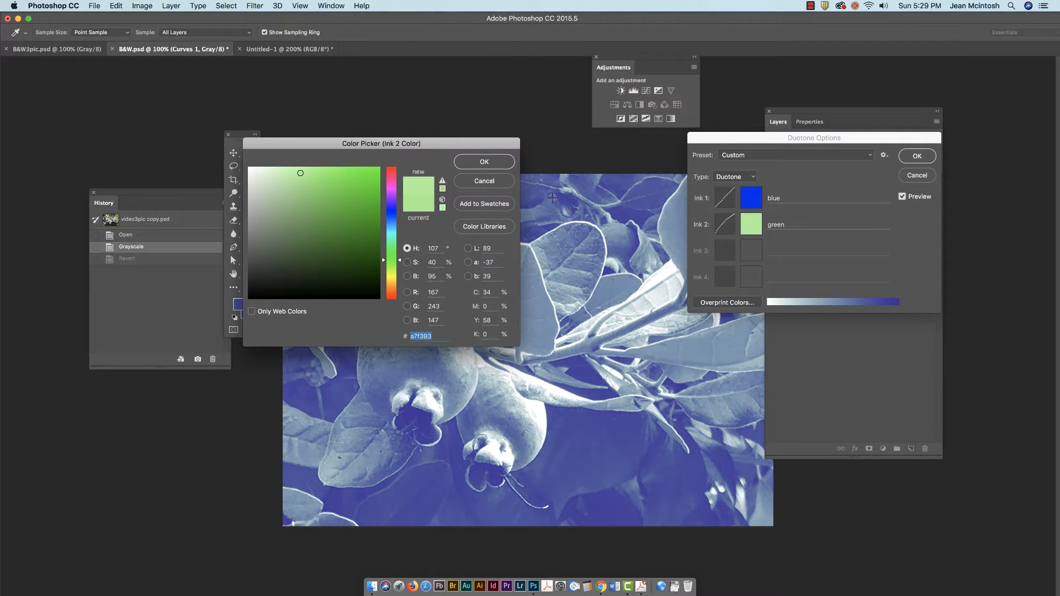
{"action": "left_click", "coordinate": [483, 159]}
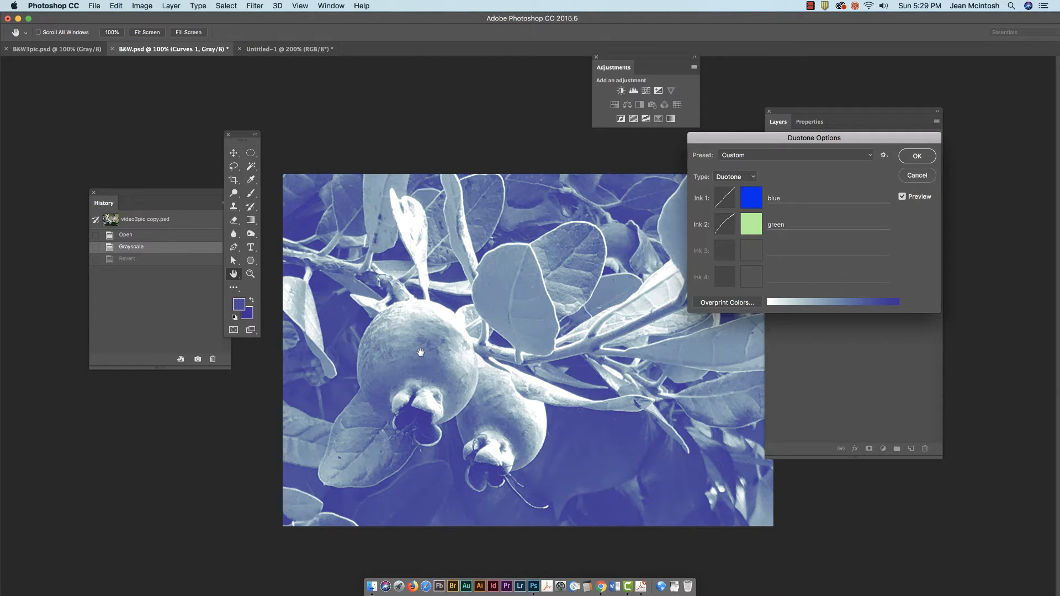
Reset the duotone options to their default single black ink
{"action": "key", "text": "alt"}
{"action": "left_click", "coordinate": [916, 176]}
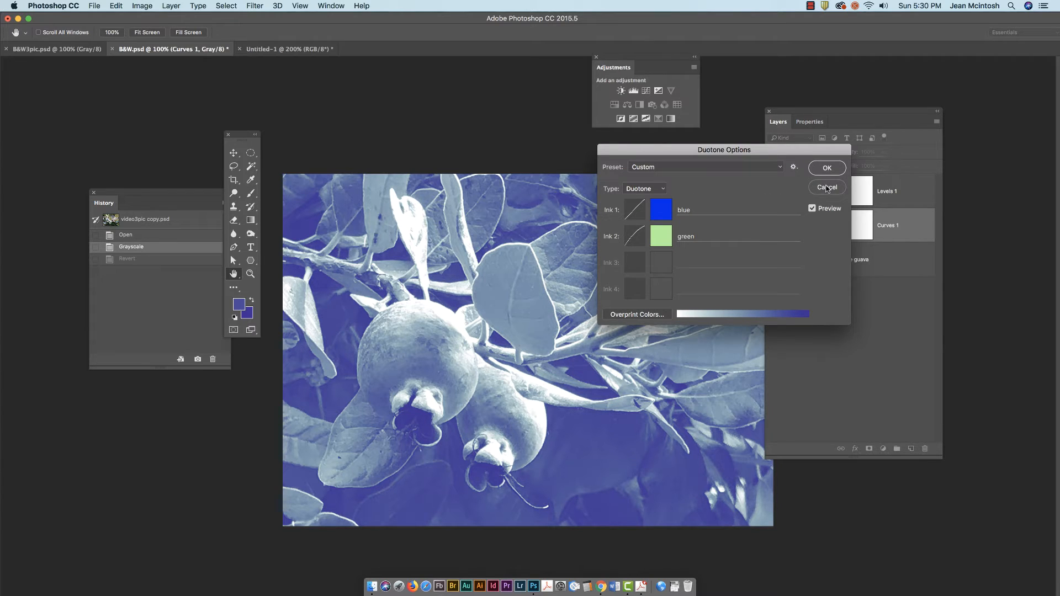
{"action": "key", "text": "alt"}
{"action": "left_click", "coordinate": [827, 189]}
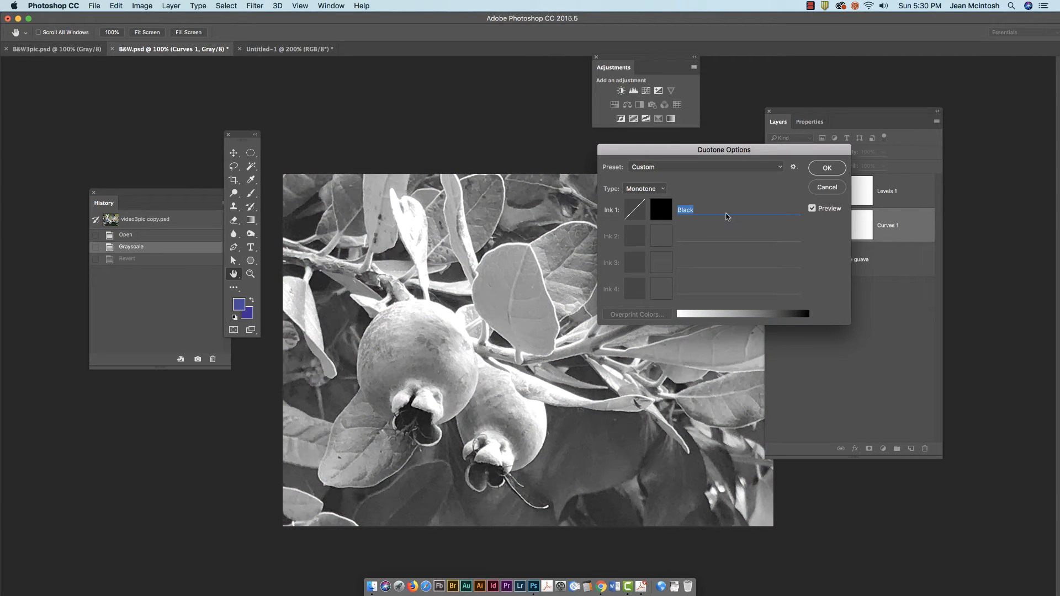
{"action": "left_click_drag", "start_coordinate": [688, 148], "coordinate": [698, 148]}
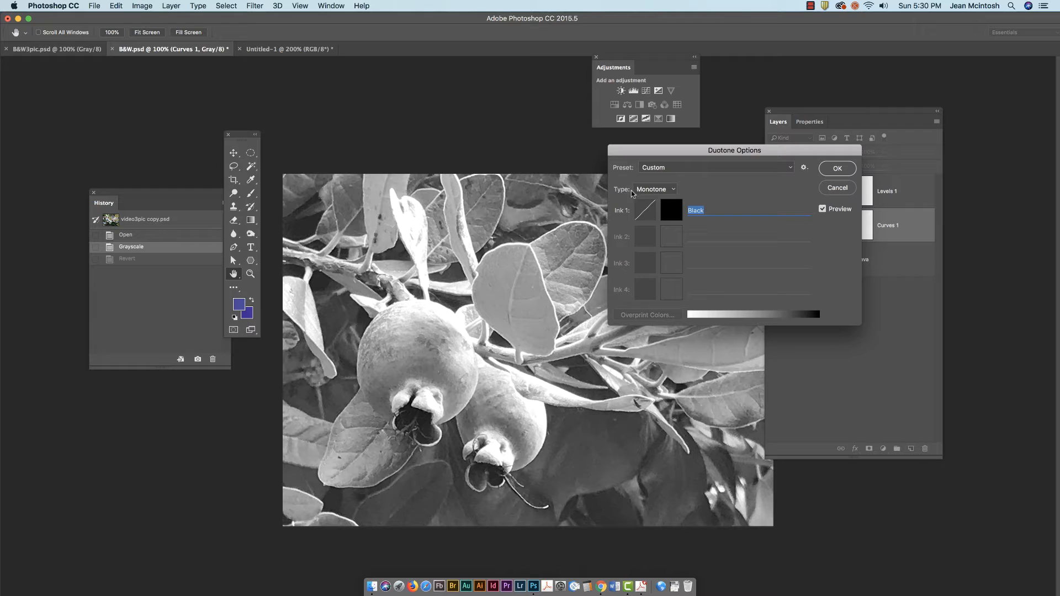
Try the Duotone type with the Cool Gray 7 bl 2 preset and reset the options to their defaults
{"action": "left_click", "coordinate": [651, 191]}
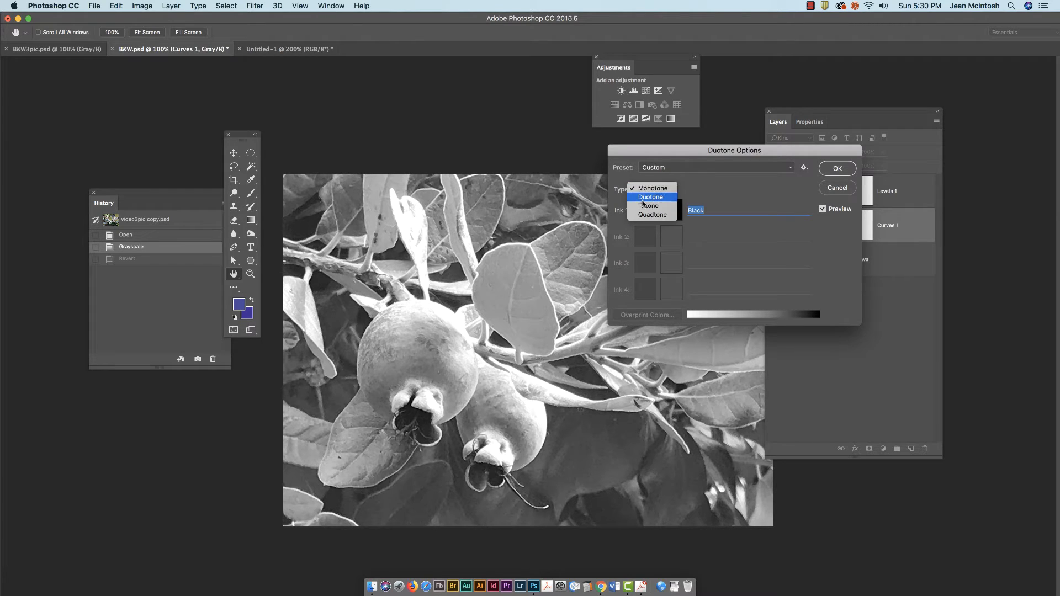
{"action": "left_click", "coordinate": [648, 198]}
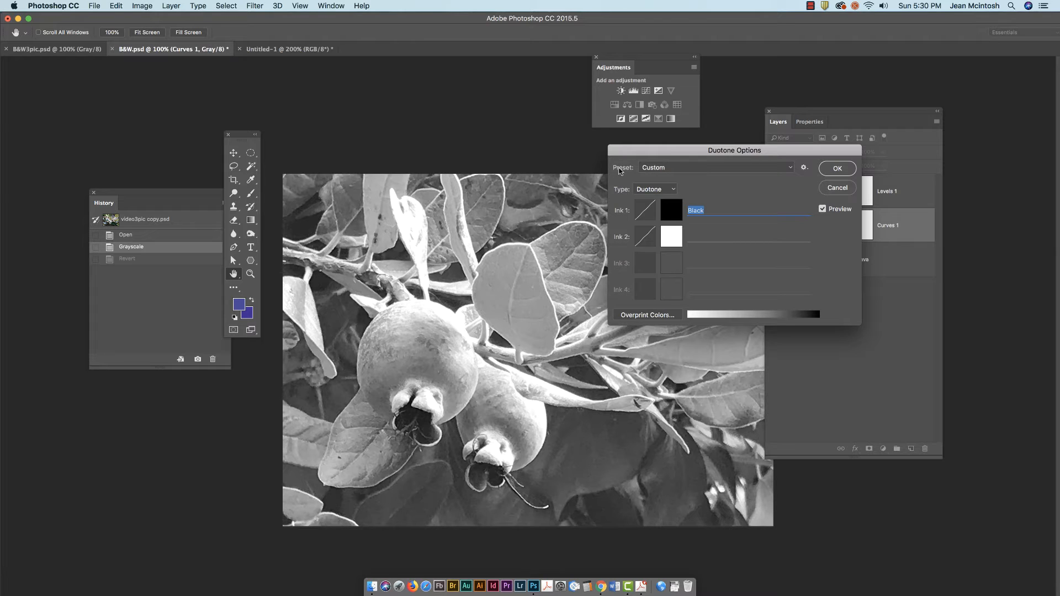
{"action": "left_click", "coordinate": [759, 171]}
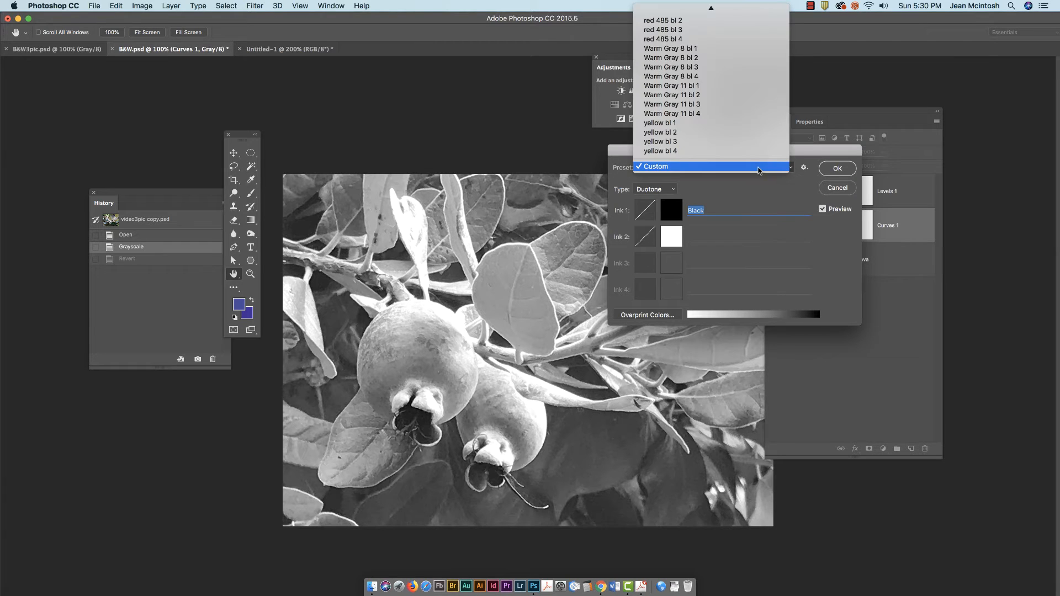
{"action": "mouse_move", "coordinate": [728, 4]}
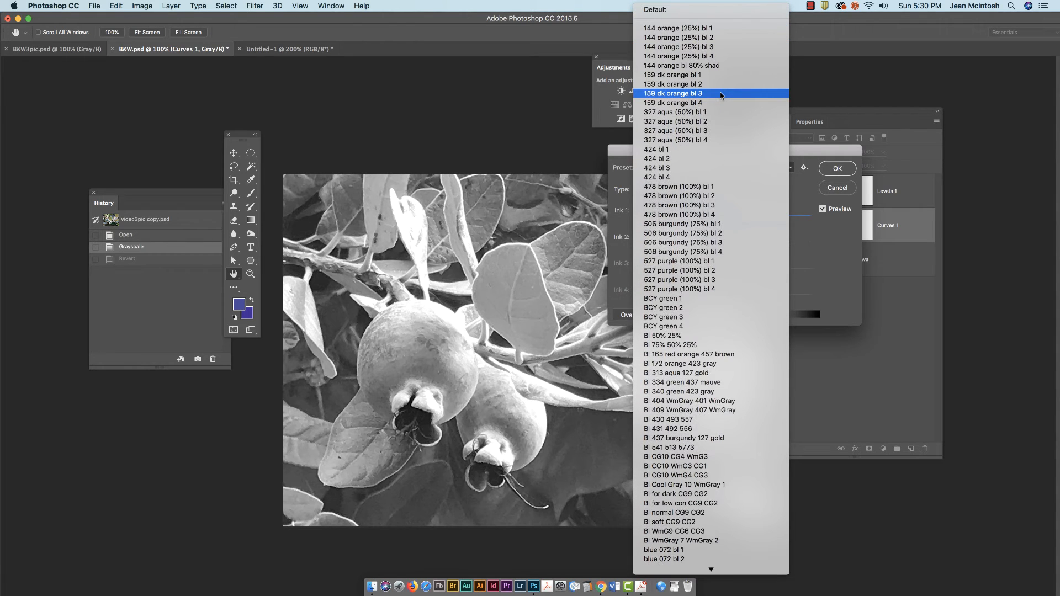
{"action": "left_click", "coordinate": [691, 121]}
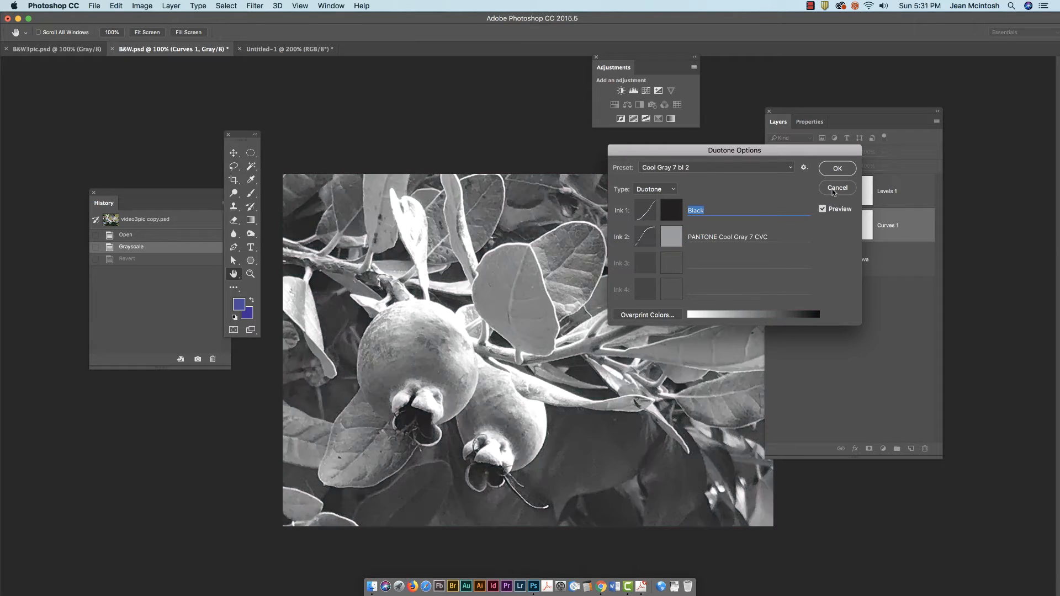
{"action": "left_click", "coordinate": [832, 190], "text": "alt"}
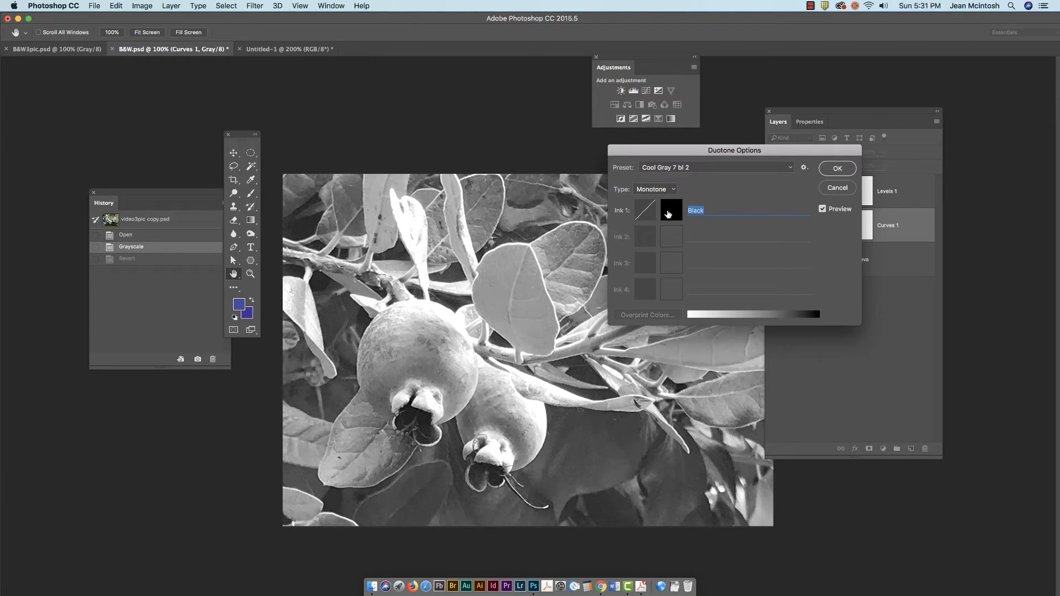
Choose the Duotone type and make Ink 1 a bright blue (1025f0) named Blue
{"action": "left_click", "coordinate": [662, 191]}
{"action": "left_click", "coordinate": [659, 199]}
{"action": "left_click", "coordinate": [671, 210]}
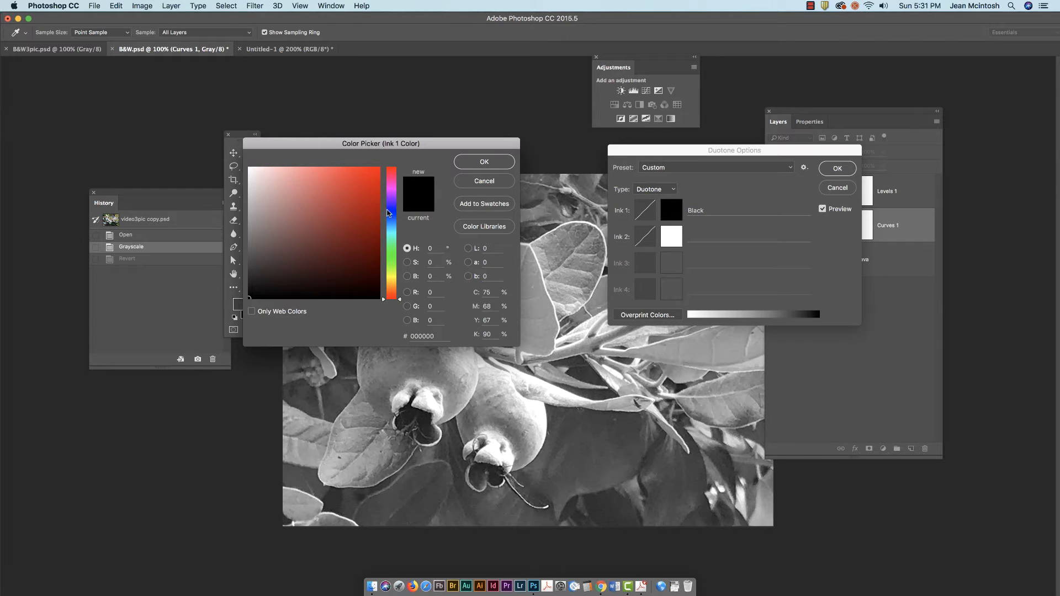
{"action": "left_click", "coordinate": [391, 215]}
{"action": "left_click", "coordinate": [371, 174]}
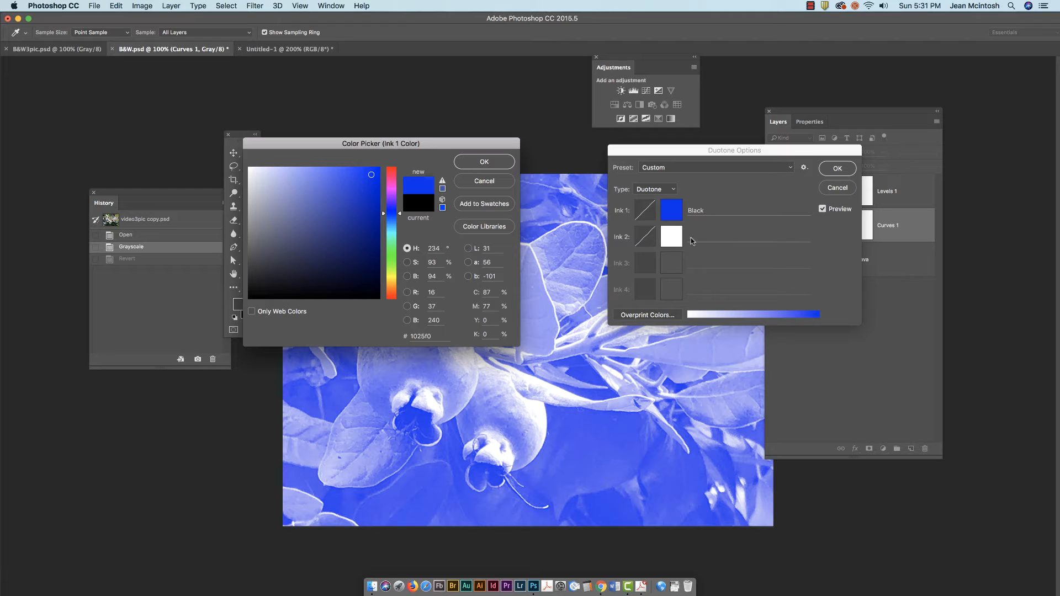
{"action": "left_click", "coordinate": [484, 162]}
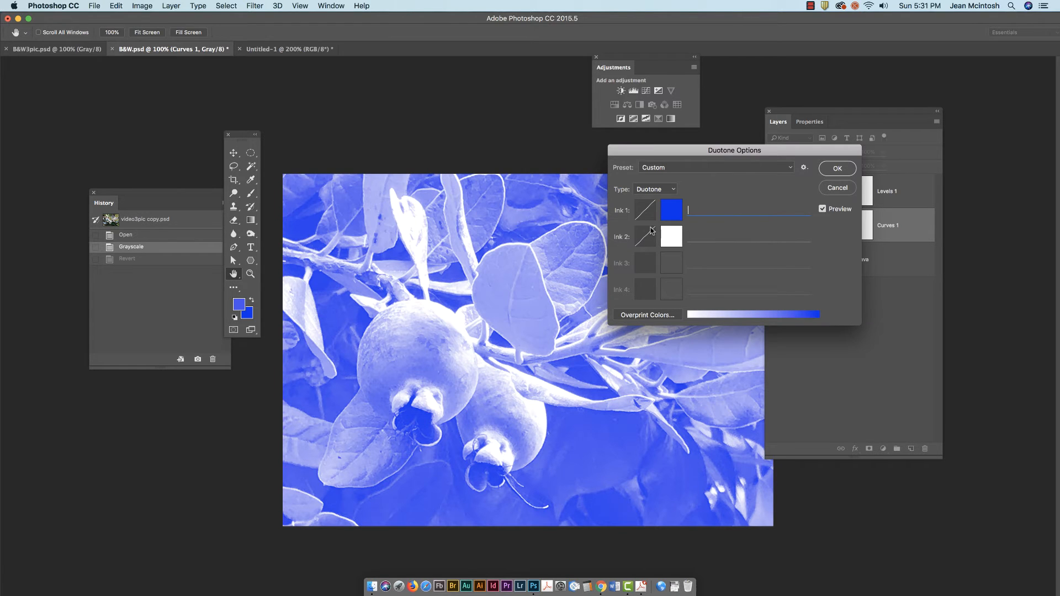
{"action": "left_click", "coordinate": [713, 207]}
{"action": "type", "text": "Blue"}
Set the Ink 2 color to a light green with a hue of 126°
{"action": "left_click", "coordinate": [672, 237]}
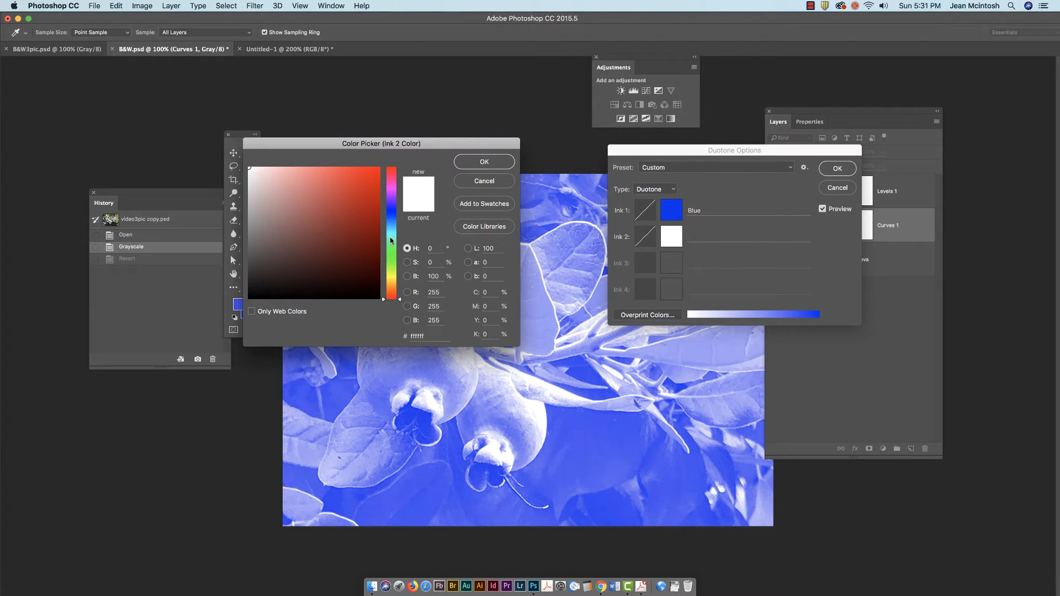
{"action": "left_click", "coordinate": [391, 254]}
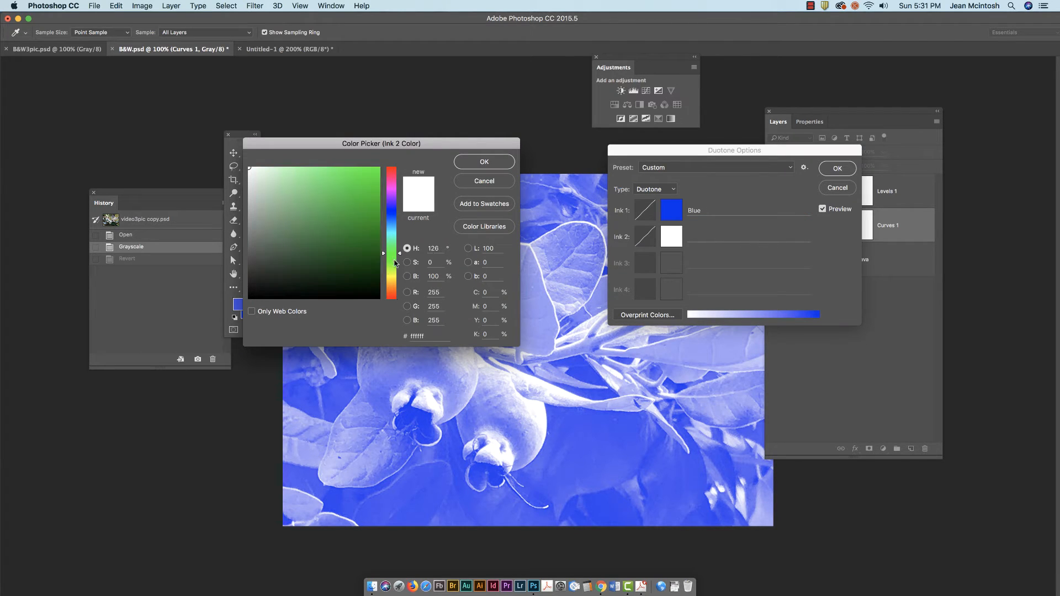
{"action": "left_click", "coordinate": [291, 170]}
{"action": "left_click", "coordinate": [299, 169]}
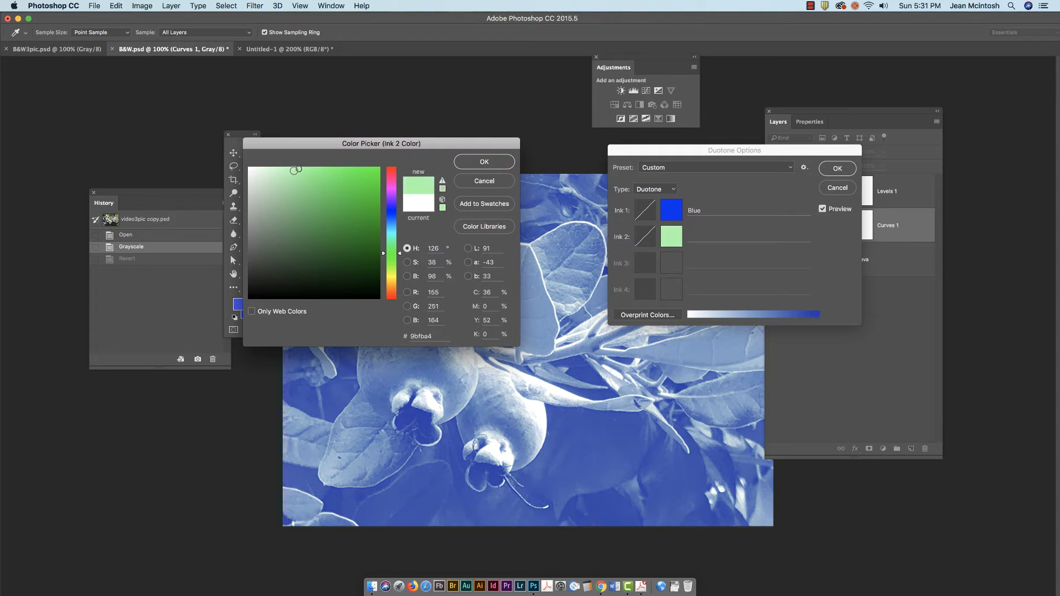
{"action": "left_click_drag", "start_coordinate": [298, 171], "coordinate": [300, 176]}
{"action": "left_click", "coordinate": [476, 164]}
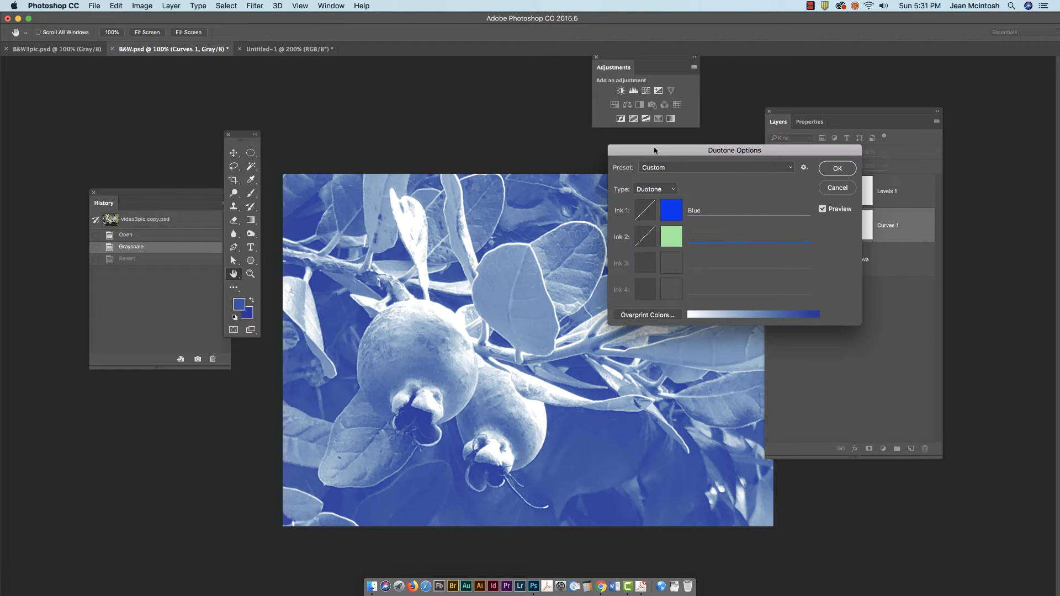
Raise the blue Ink 1 duotone curve to 85% at the 80% point
{"action": "left_click_drag", "start_coordinate": [653, 148], "coordinate": [746, 148]}
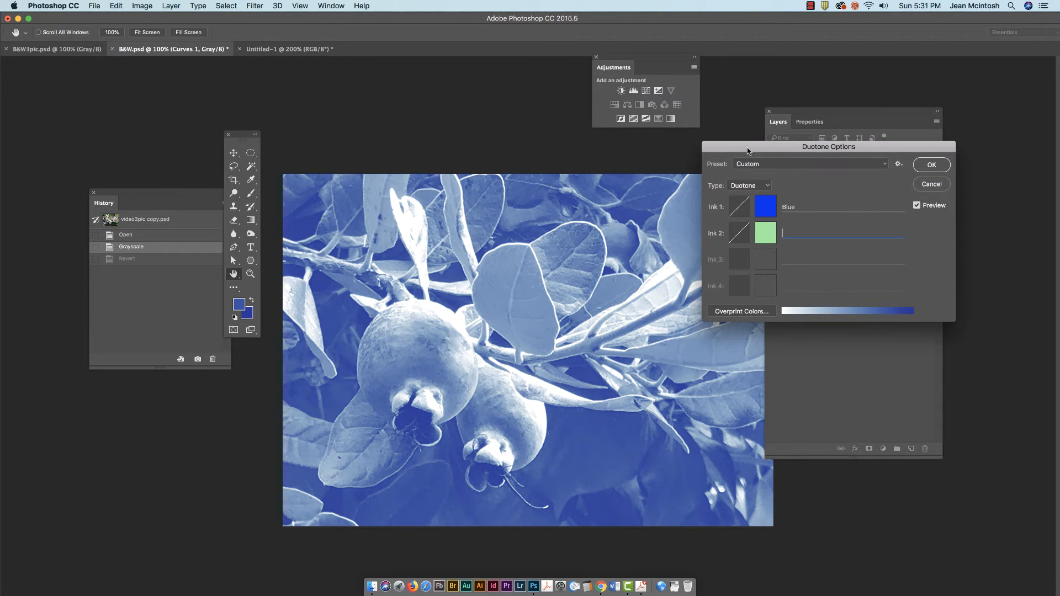
{"action": "left_click", "coordinate": [740, 207]}
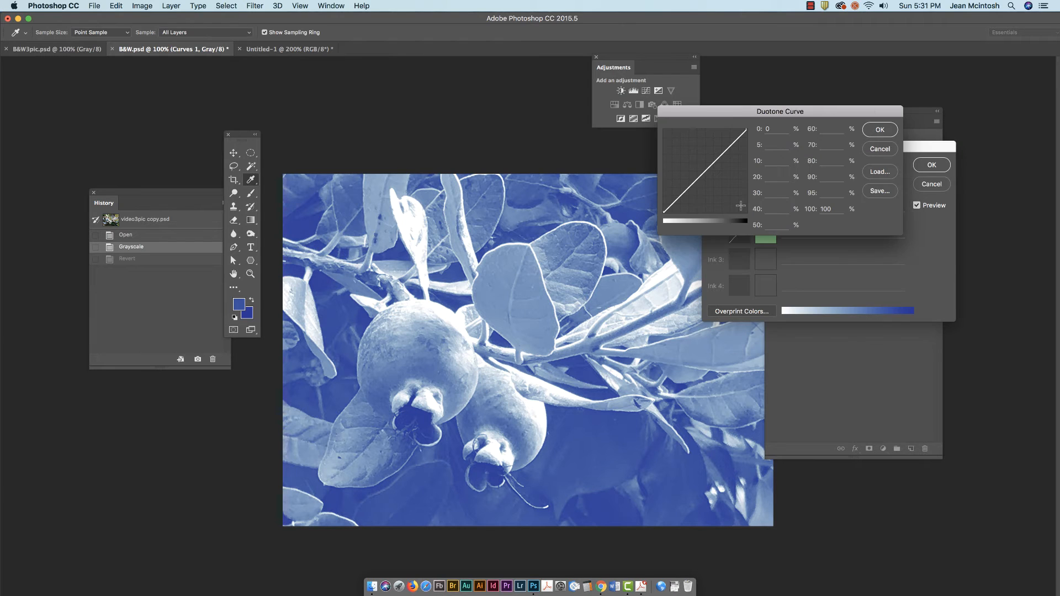
{"action": "left_click_drag", "start_coordinate": [732, 145], "coordinate": [733, 145]}
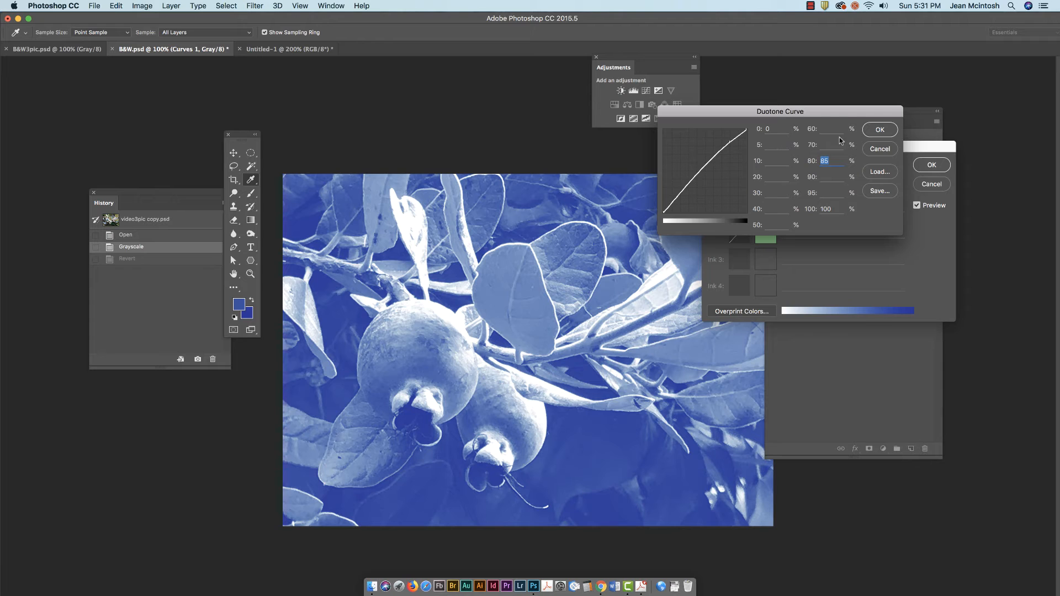
{"action": "left_click", "coordinate": [880, 129]}
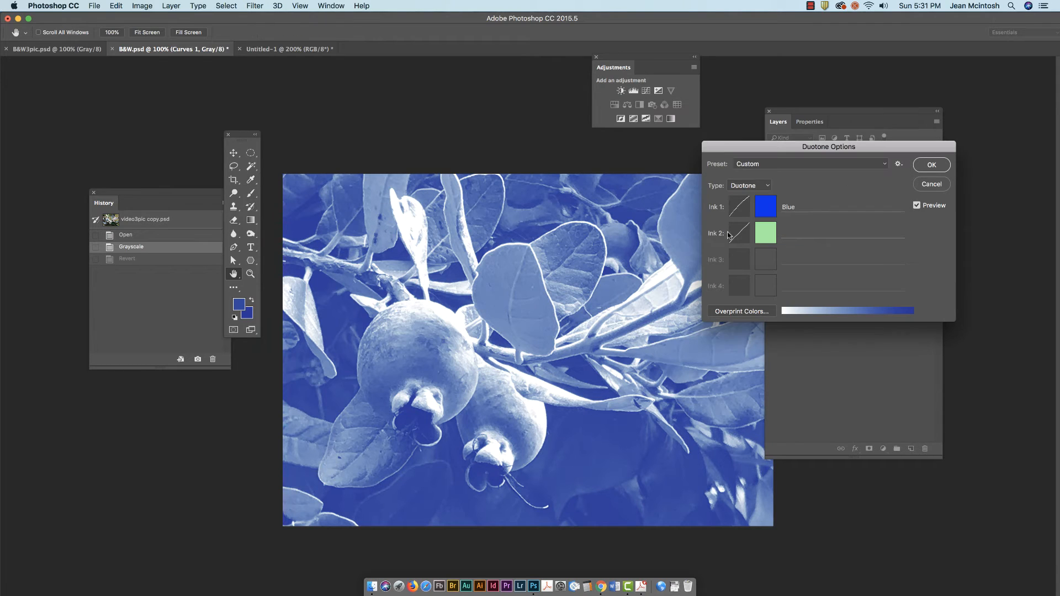
Lower the light green Ink 2 duotone curve to 45% at the 50% point and 32.5% at the 40% point
{"action": "left_click", "coordinate": [739, 233]}
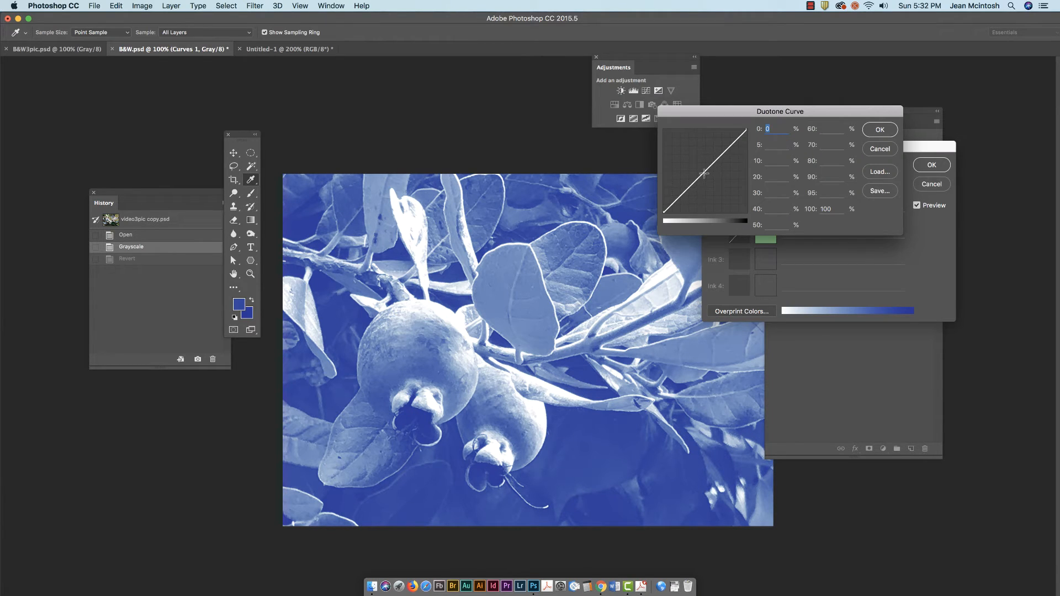
{"action": "left_click_drag", "start_coordinate": [704, 173], "coordinate": [705, 178]}
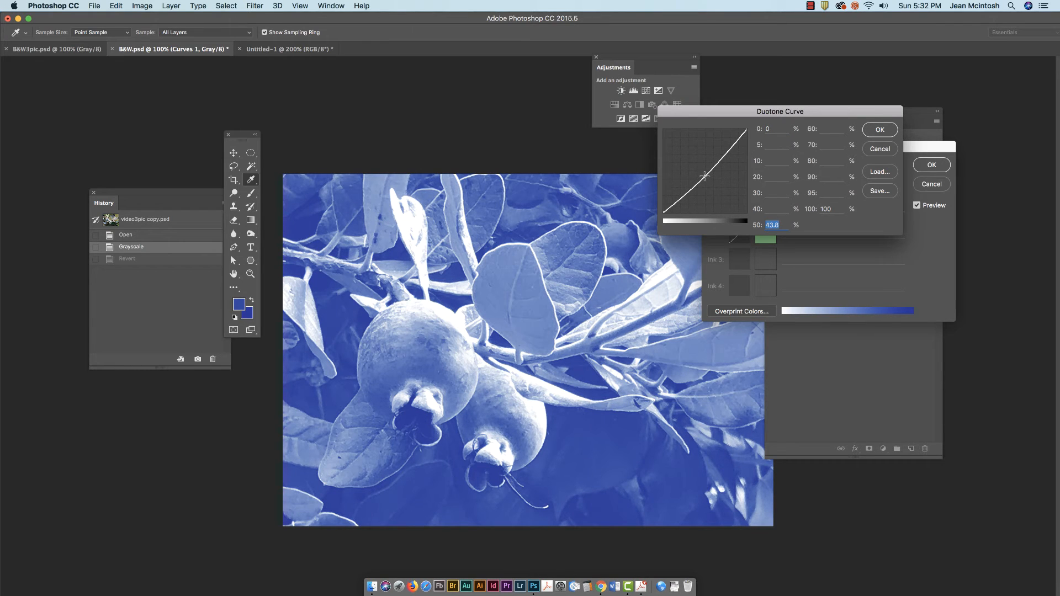
{"action": "left_click_drag", "start_coordinate": [705, 175], "coordinate": [695, 184]}
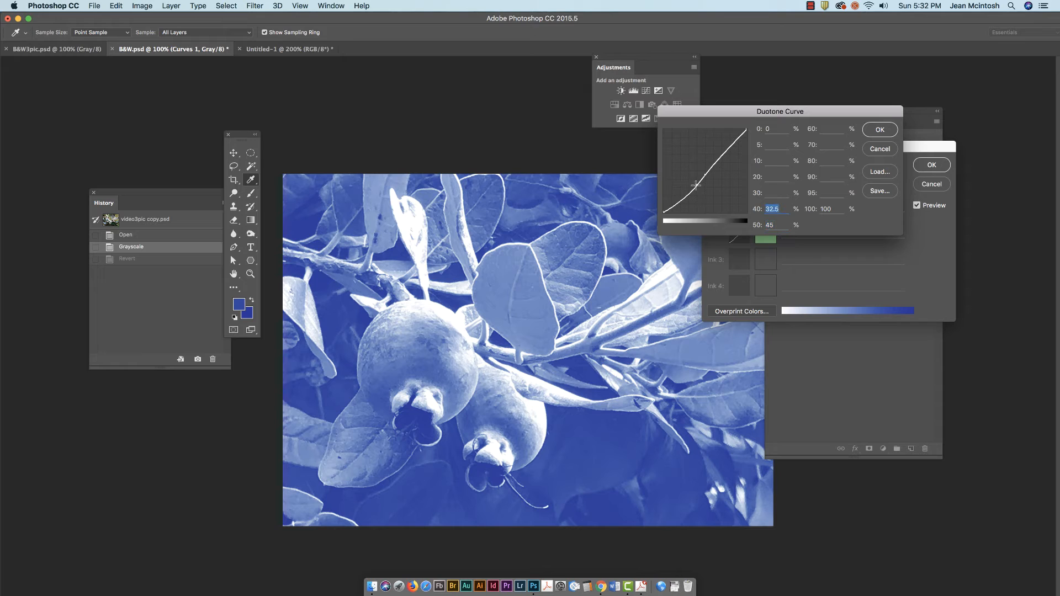
{"action": "left_click", "coordinate": [880, 130]}
Name the light green Ink 2 and apply the duotone to the image
{"action": "left_click_drag", "start_coordinate": [793, 146], "coordinate": [713, 150]}
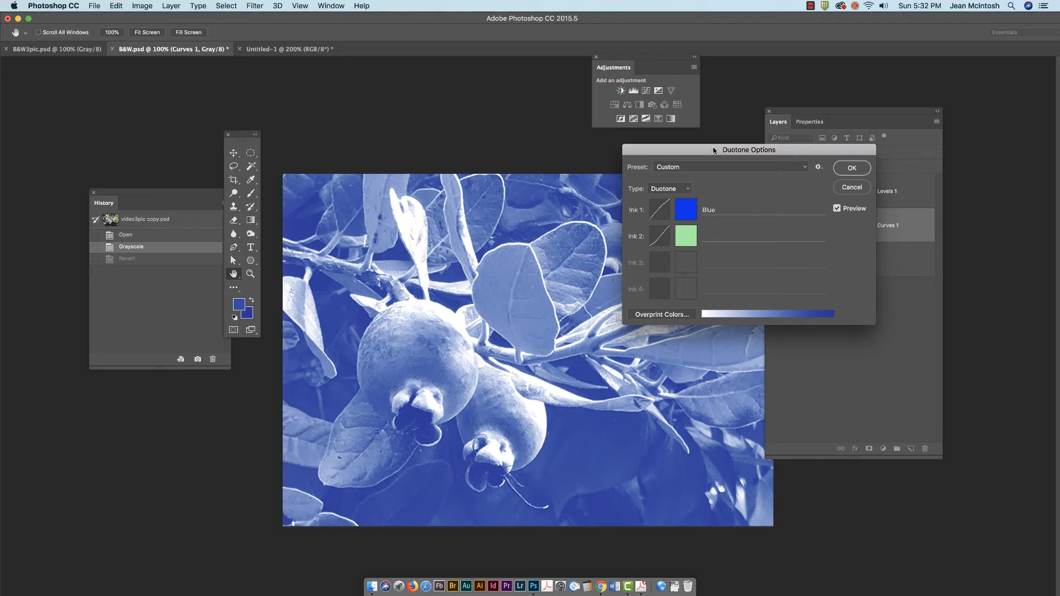
{"action": "left_click_drag", "start_coordinate": [660, 155], "coordinate": [742, 149]}
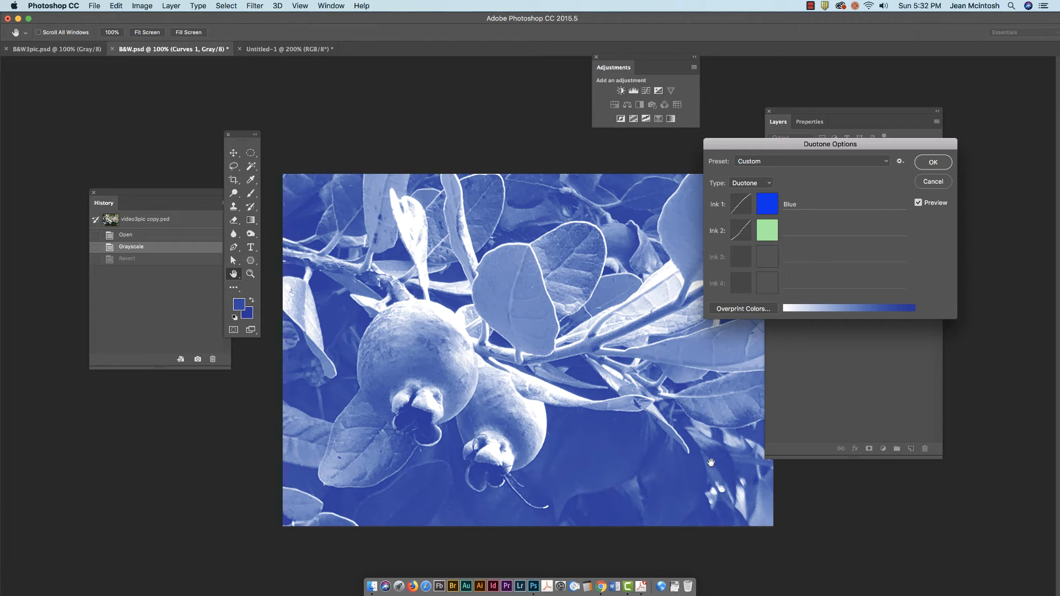
{"action": "left_click", "coordinate": [931, 161]}
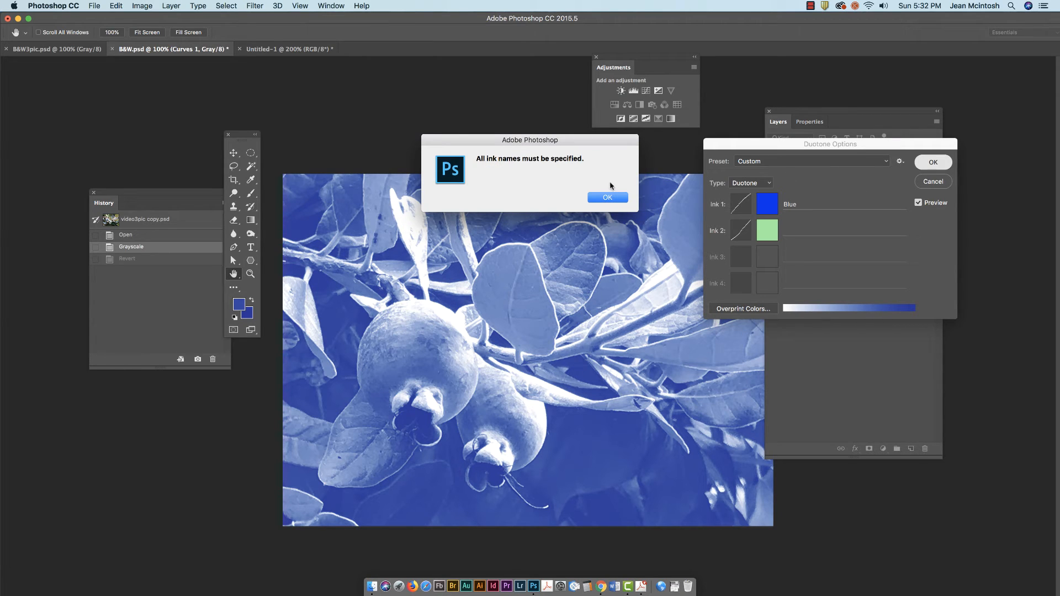
{"action": "left_click", "coordinate": [611, 199]}
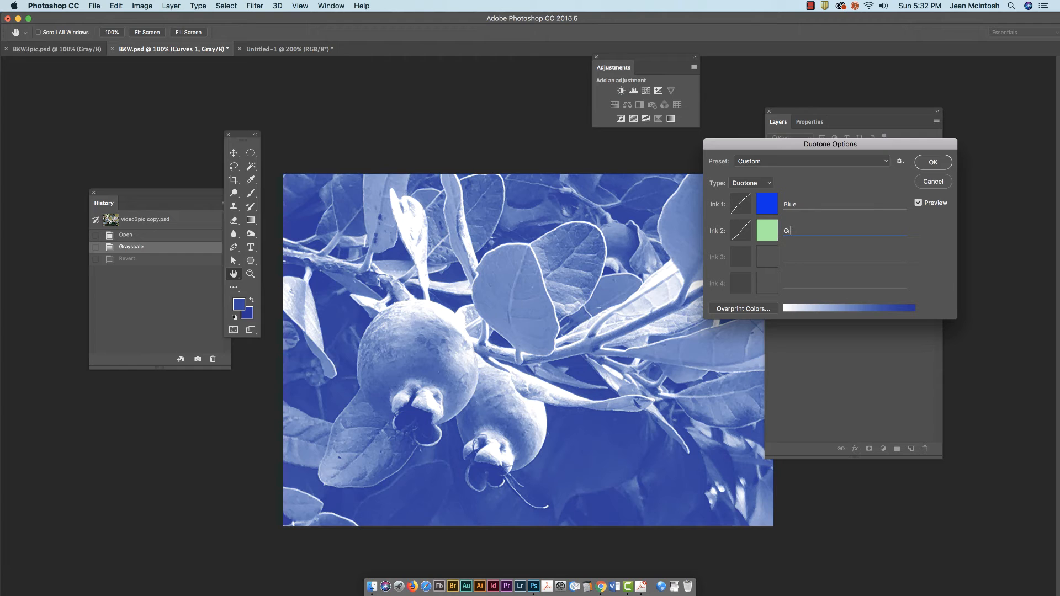
{"action": "left_click", "coordinate": [930, 162]}
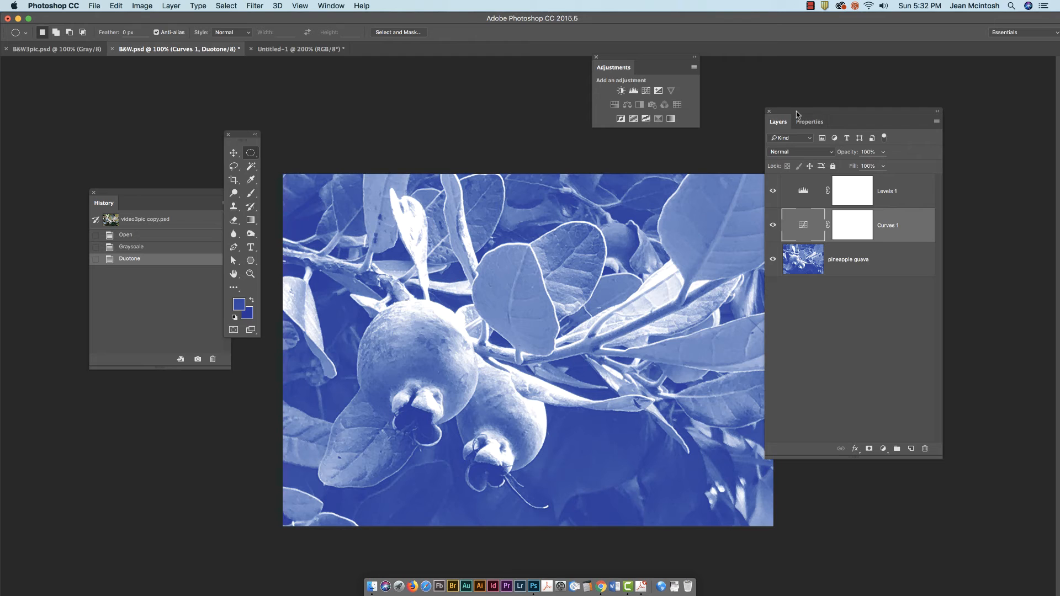
Toggle the Curves 1 and Levels 1 adjustment layers to compare their effect, leaving Curves 1 shown and Levels 1 hidden
{"action": "left_click_drag", "start_coordinate": [795, 116], "coordinate": [675, 158]}
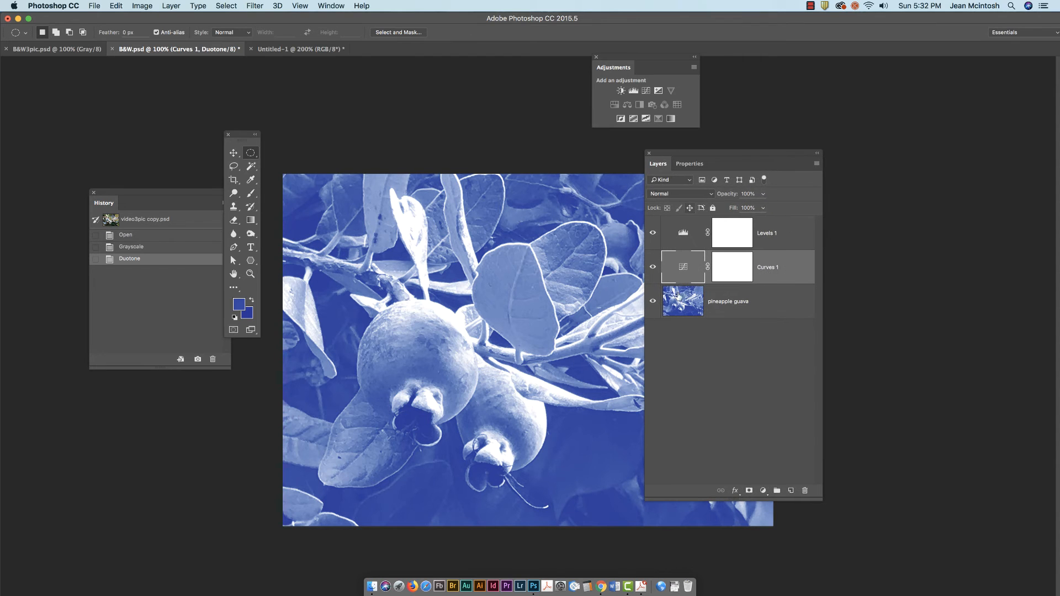
{"action": "left_click", "coordinate": [652, 266]}
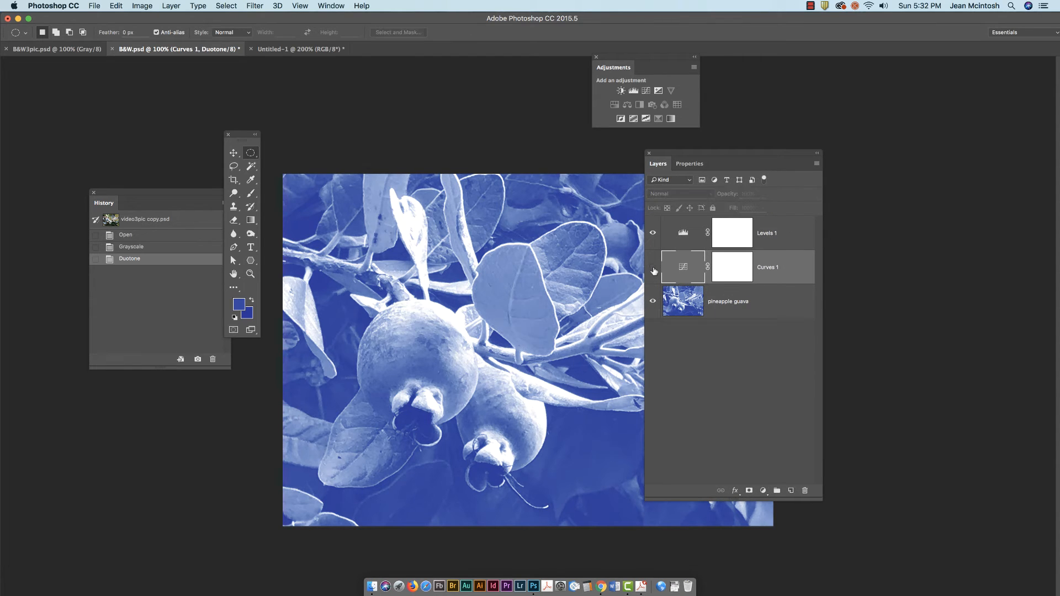
{"action": "left_click", "coordinate": [652, 233]}
{"action": "left_click", "coordinate": [652, 268]}
{"action": "left_click", "coordinate": [653, 234]}
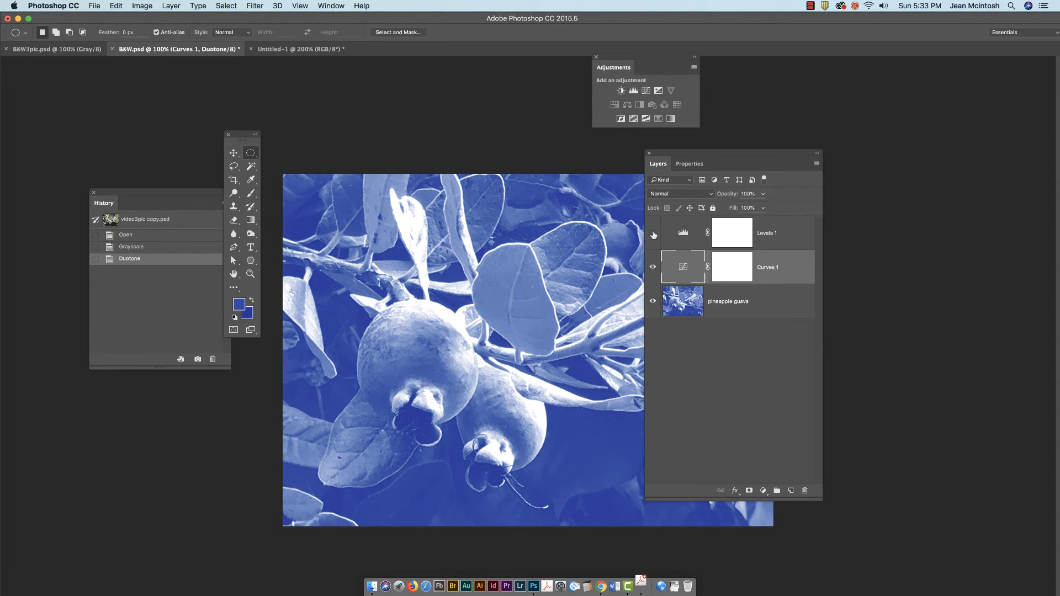
{"action": "left_click", "coordinate": [653, 234]}
{"action": "left_click", "coordinate": [653, 234]}
{"action": "left_click", "coordinate": [653, 234]}
{"action": "left_click", "coordinate": [653, 234]}
{"action": "left_click_drag", "start_coordinate": [716, 157], "coordinate": [809, 139]}
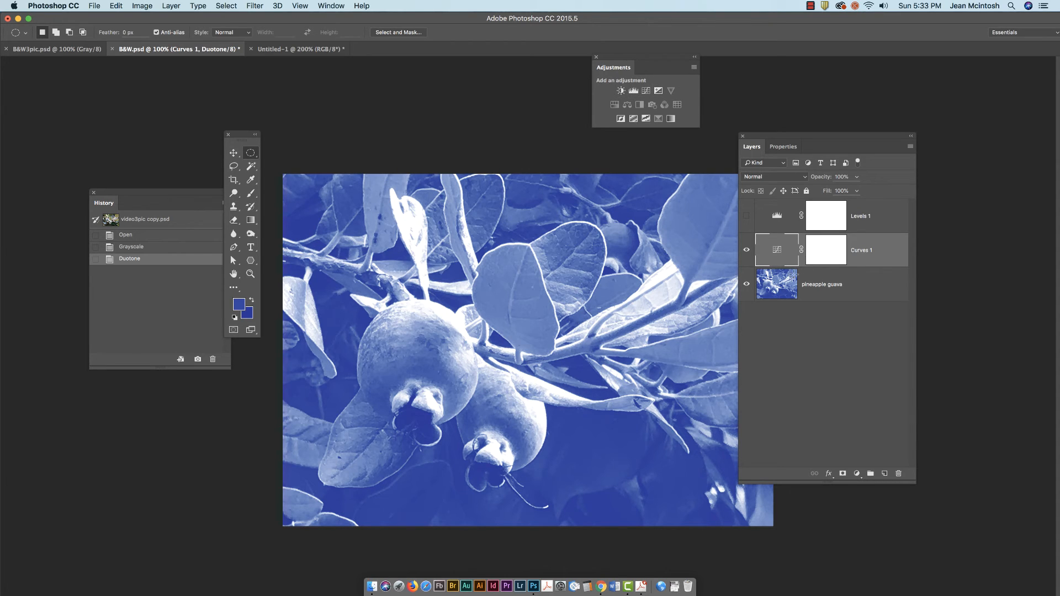
Save the image as Duotone.psd in Photoshop format in the jpgs folder, with layers and maximized compatibility
{"action": "left_click", "coordinate": [94, 5]}
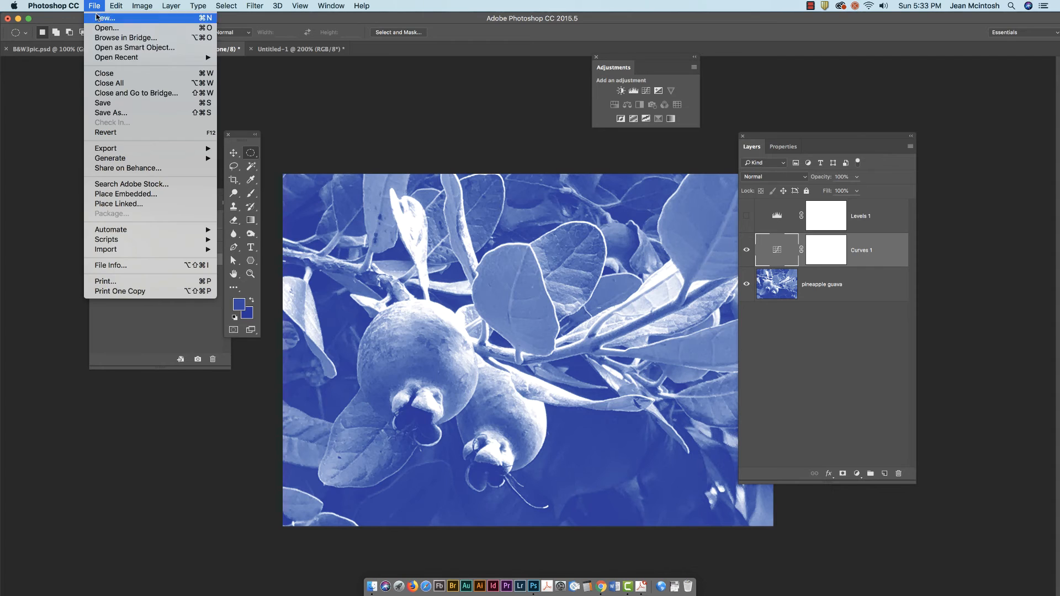
{"action": "left_click", "coordinate": [119, 113]}
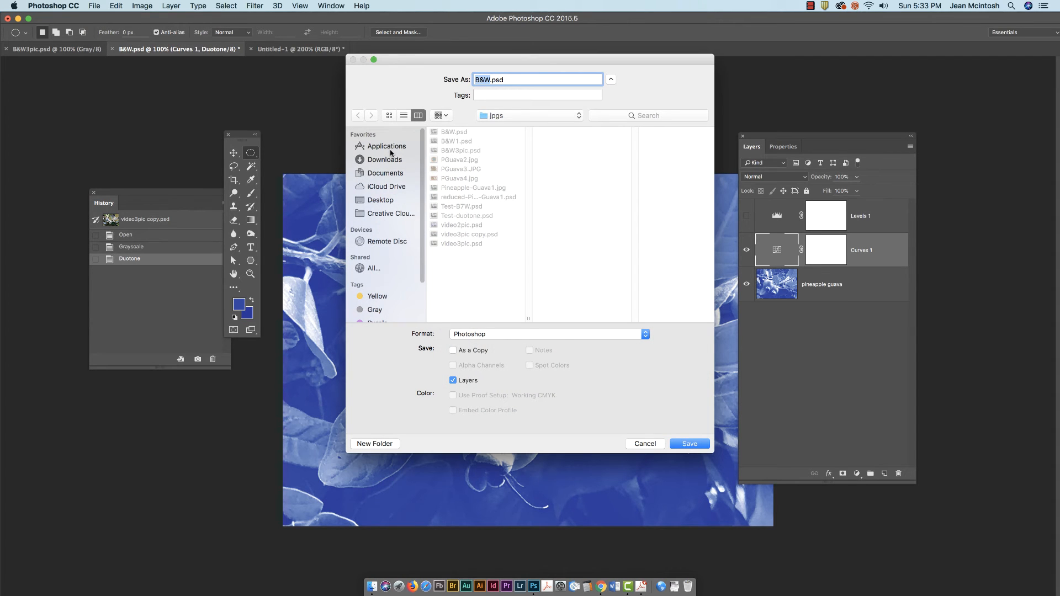
{"action": "type", "text": "Duotone"}
{"action": "left_click", "coordinate": [690, 443]}
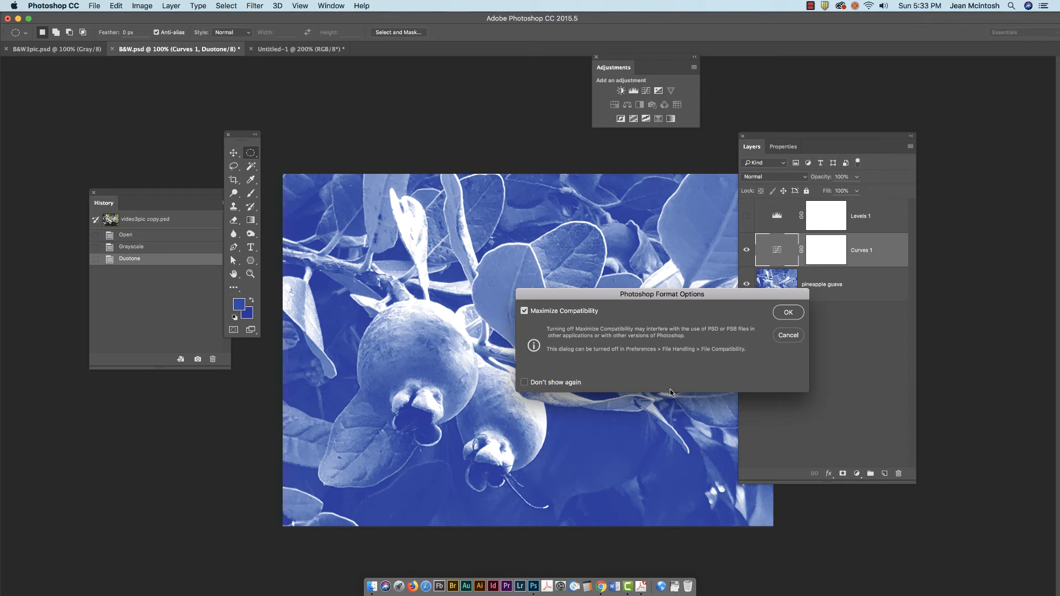
{"action": "left_click", "coordinate": [788, 313]}
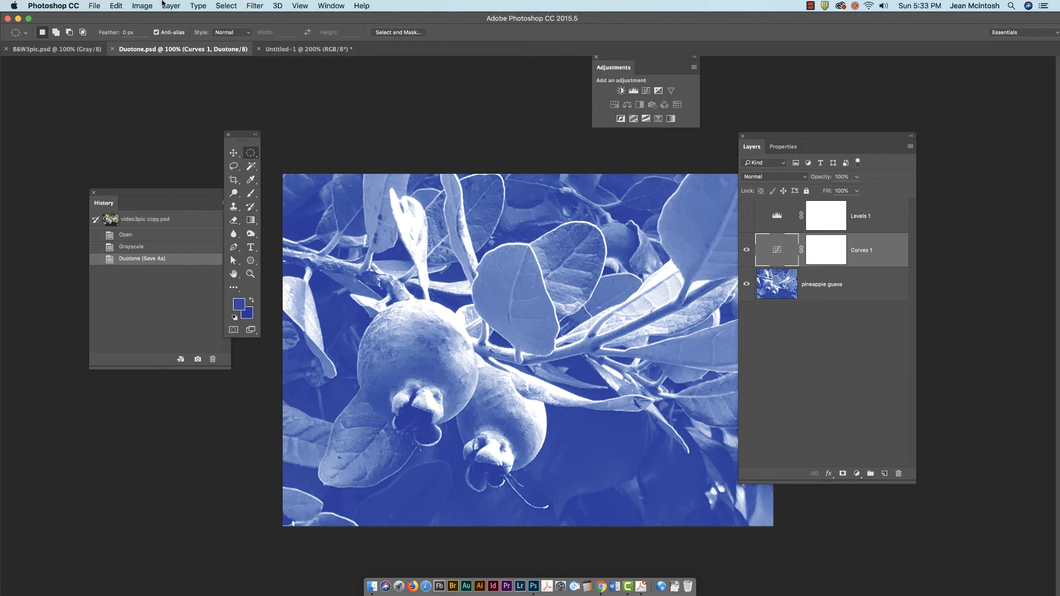
Open the duotone image for export in Save for Web (Legacy)
{"action": "left_click", "coordinate": [96, 8]}
{"action": "left_click", "coordinate": [116, 130]}
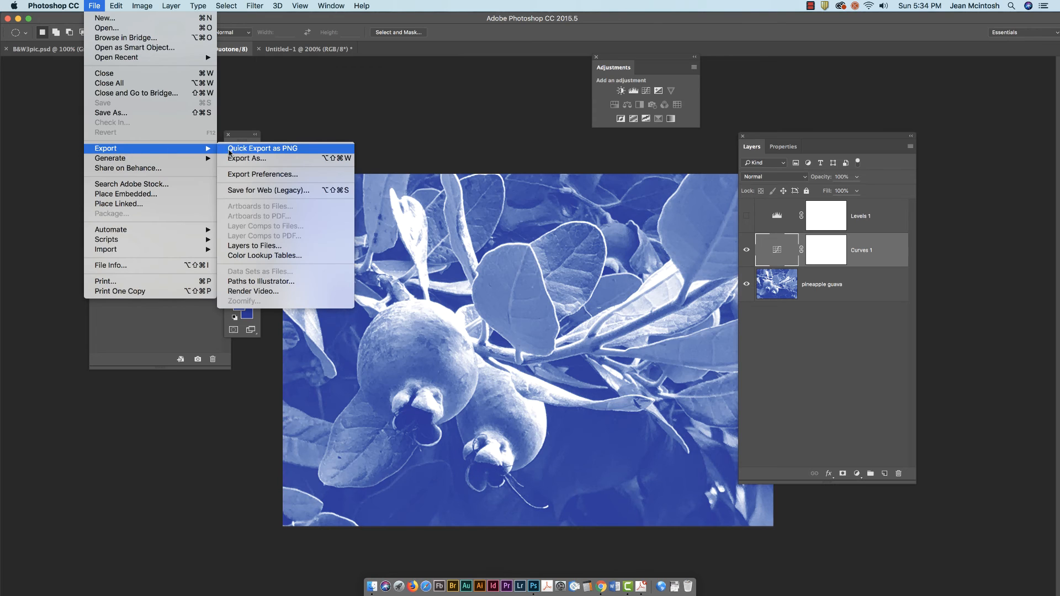
{"action": "left_click", "coordinate": [249, 191]}
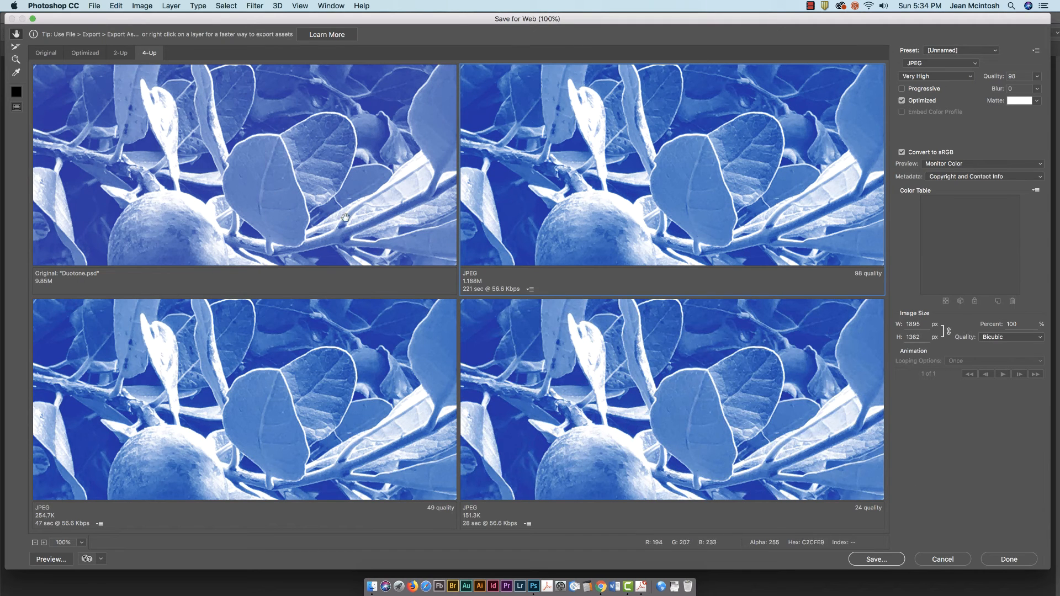
{"action": "left_click_drag", "start_coordinate": [762, 189], "coordinate": [693, 140]}
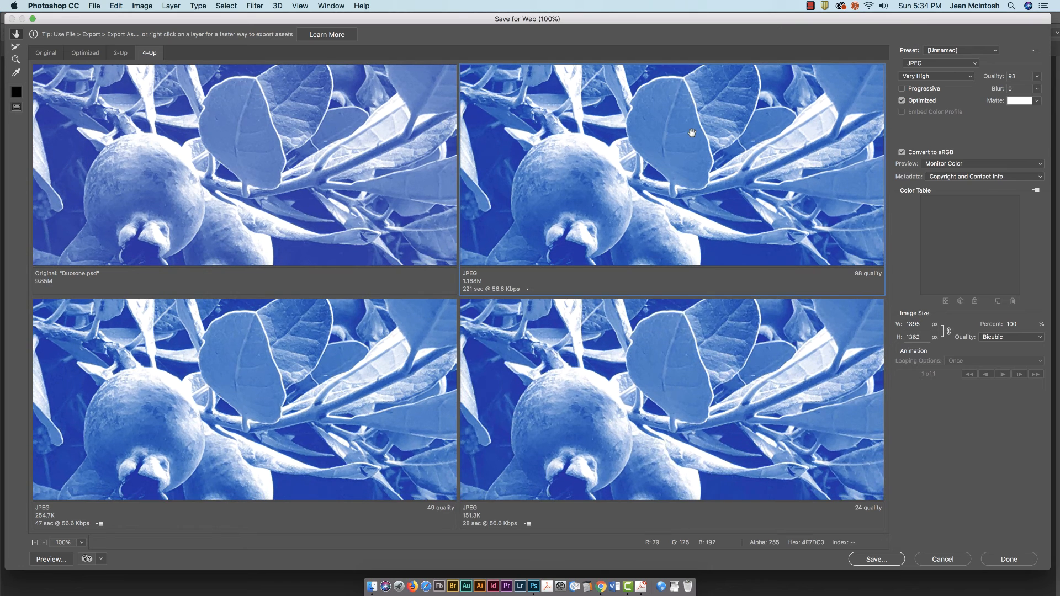
{"action": "key", "text": "super+minus"}
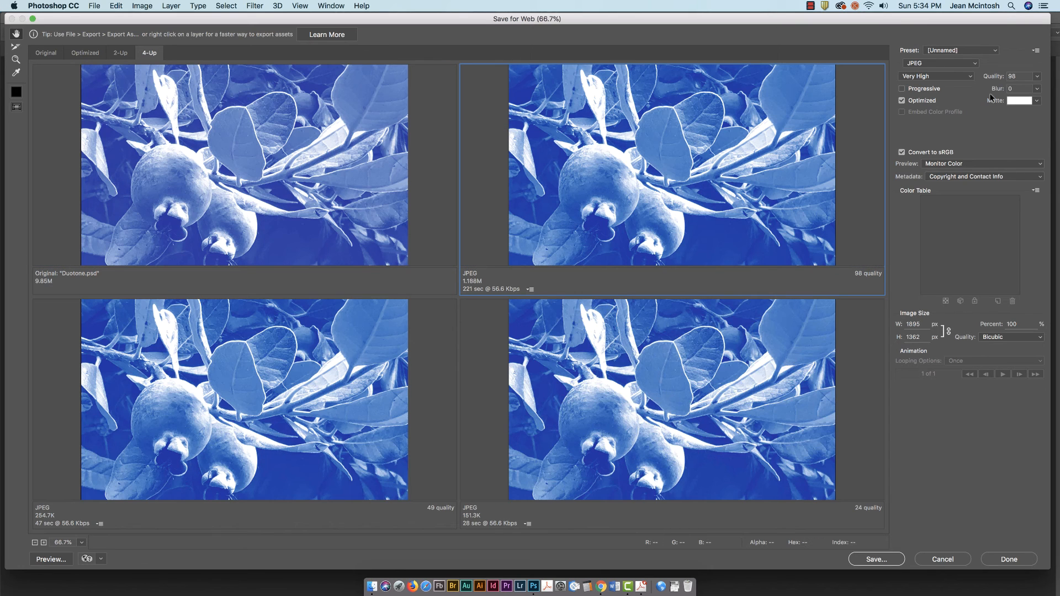
Try the PNG-8 and PNG-24 export formats against JPEG, comparing the optimized preview and file size
{"action": "left_click", "coordinate": [941, 64]}
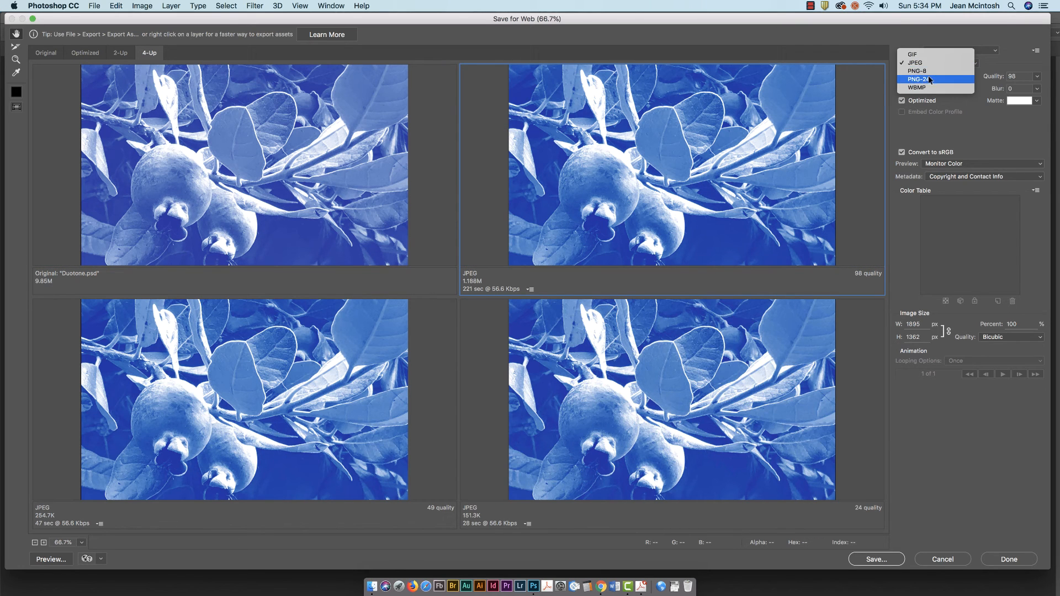
{"action": "left_click", "coordinate": [927, 72]}
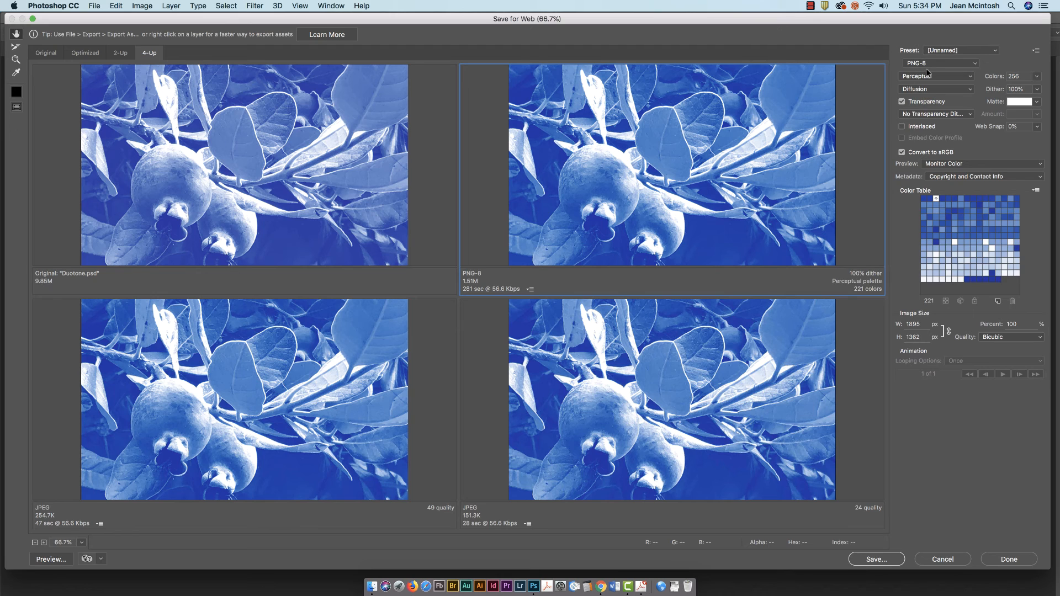
{"action": "left_click", "coordinate": [937, 63]}
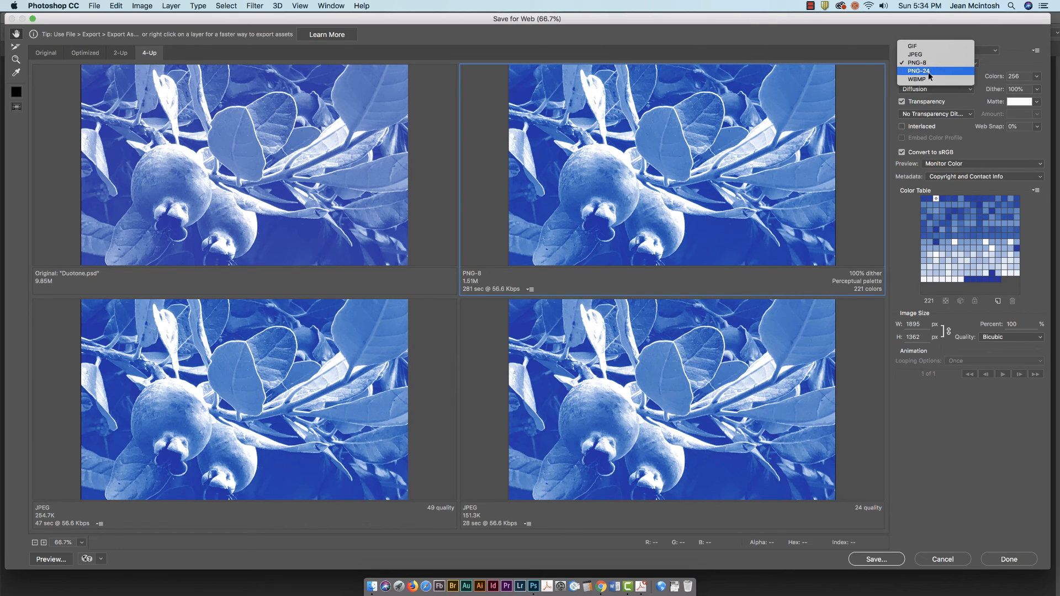
{"action": "left_click", "coordinate": [928, 72]}
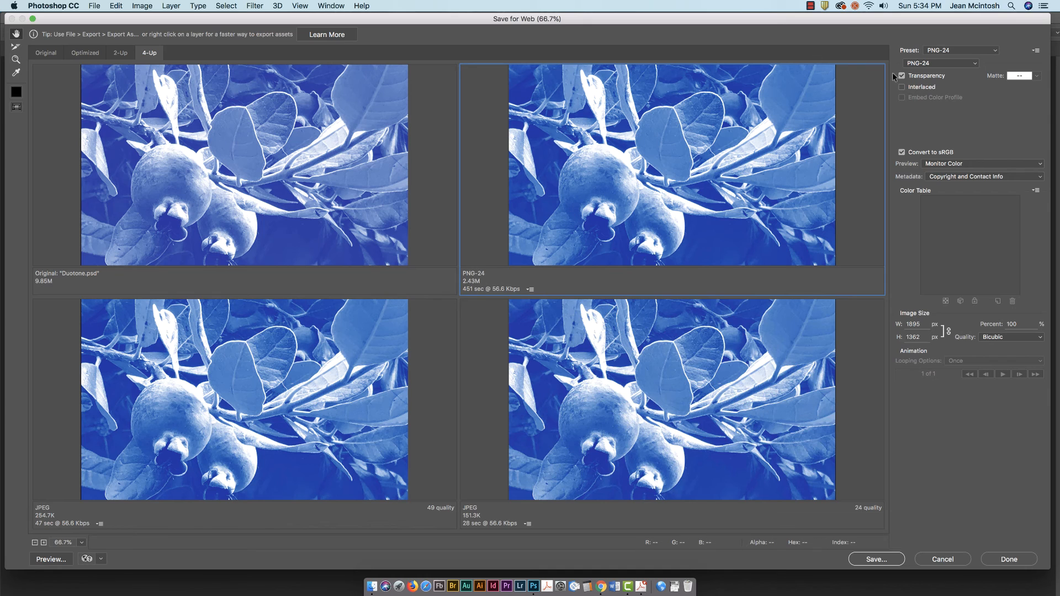
{"action": "left_click", "coordinate": [936, 63]}
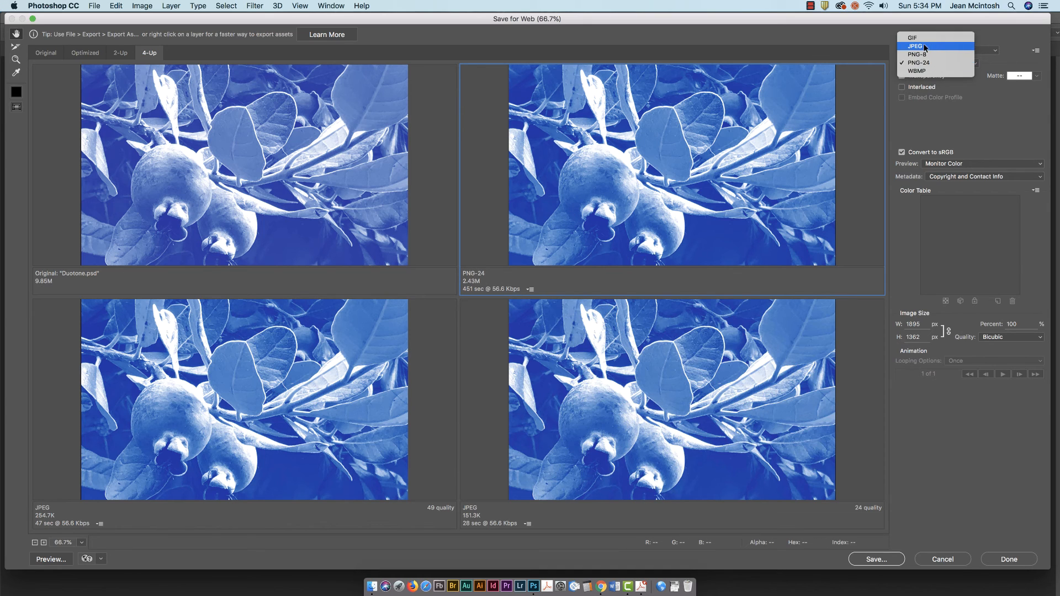
{"action": "left_click", "coordinate": [925, 46]}
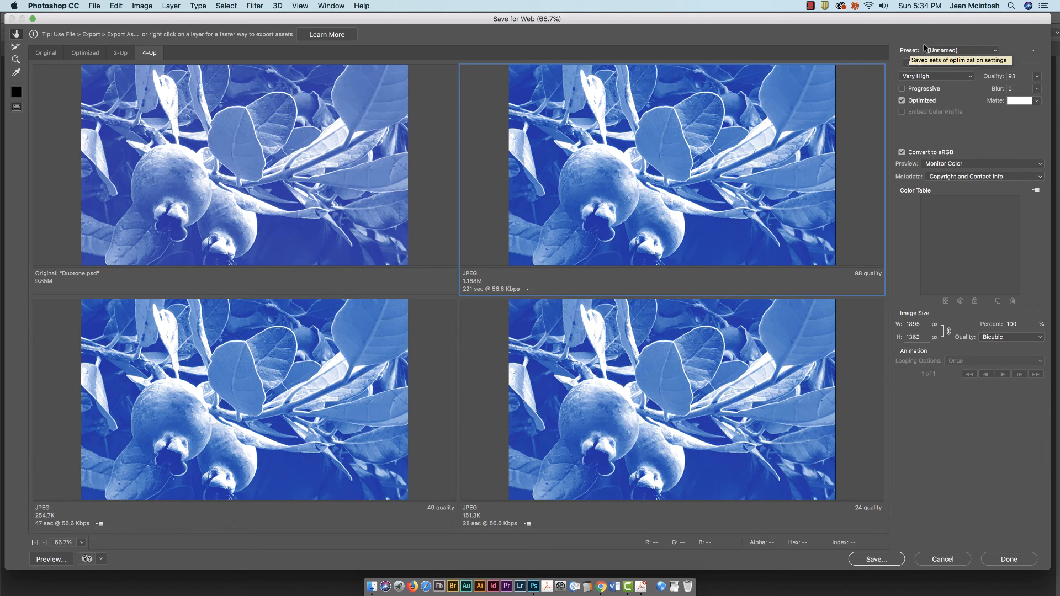
Set the export format to PNG-24 and save the image as Duotone.png in the Color Edit folder
{"action": "left_click", "coordinate": [933, 63]}
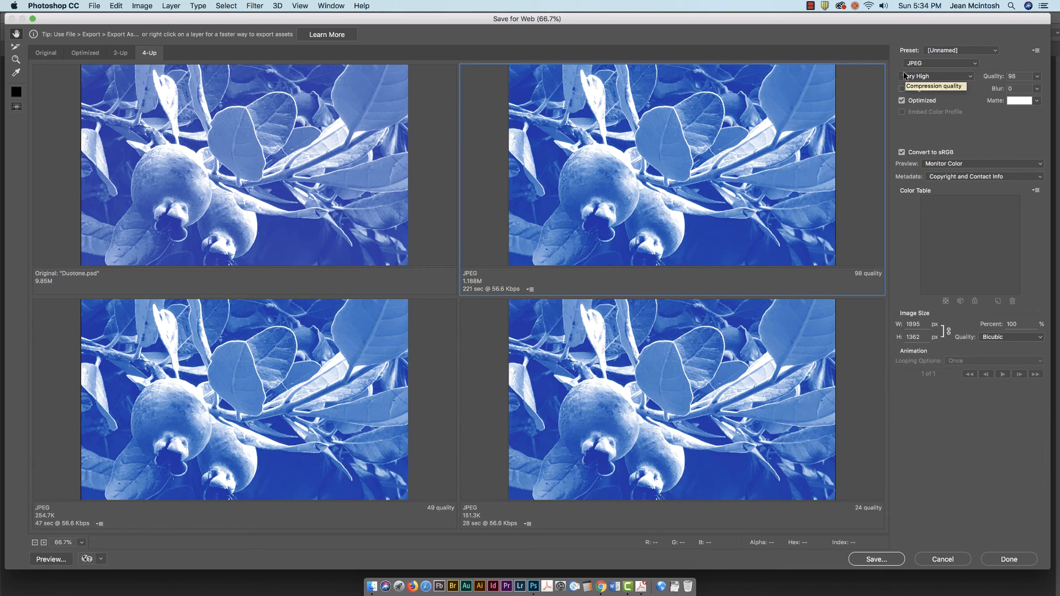
{"action": "left_click", "coordinate": [917, 71]}
{"action": "left_click", "coordinate": [933, 63]}
{"action": "left_click", "coordinate": [926, 73]}
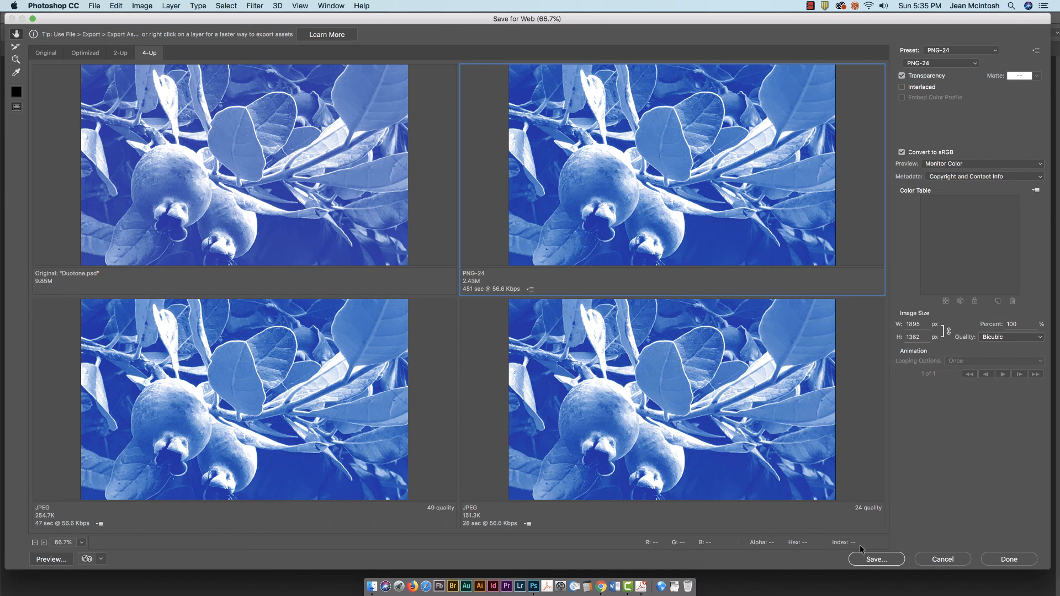
{"action": "left_click", "coordinate": [877, 560]}
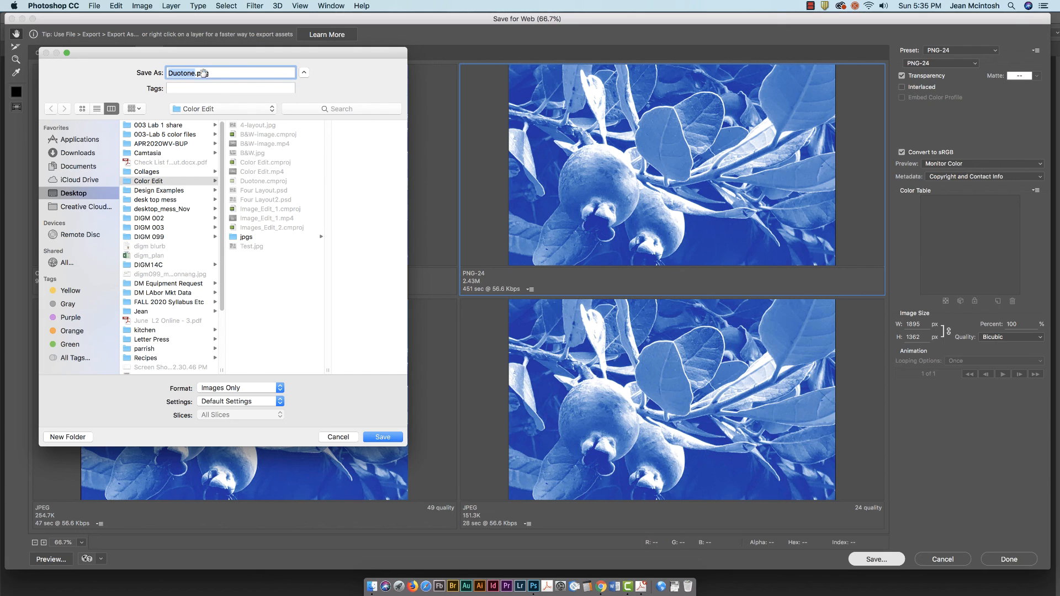
{"action": "left_click", "coordinate": [377, 440]}
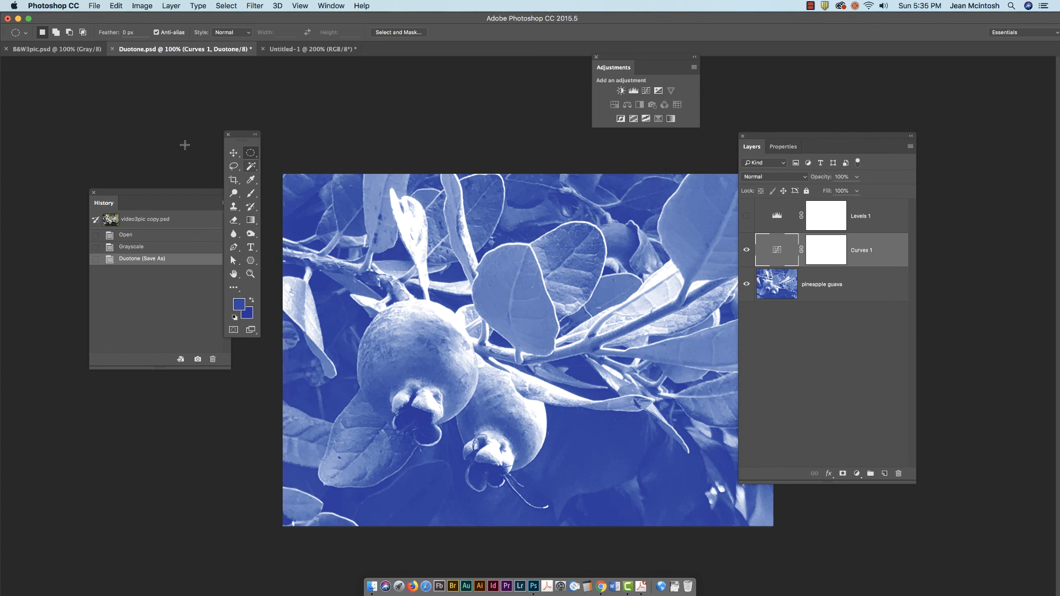
Switch to Finder and open the exported Duotone.png from the Color Edit folder on the desktop
{"action": "left_click", "coordinate": [19, 19]}
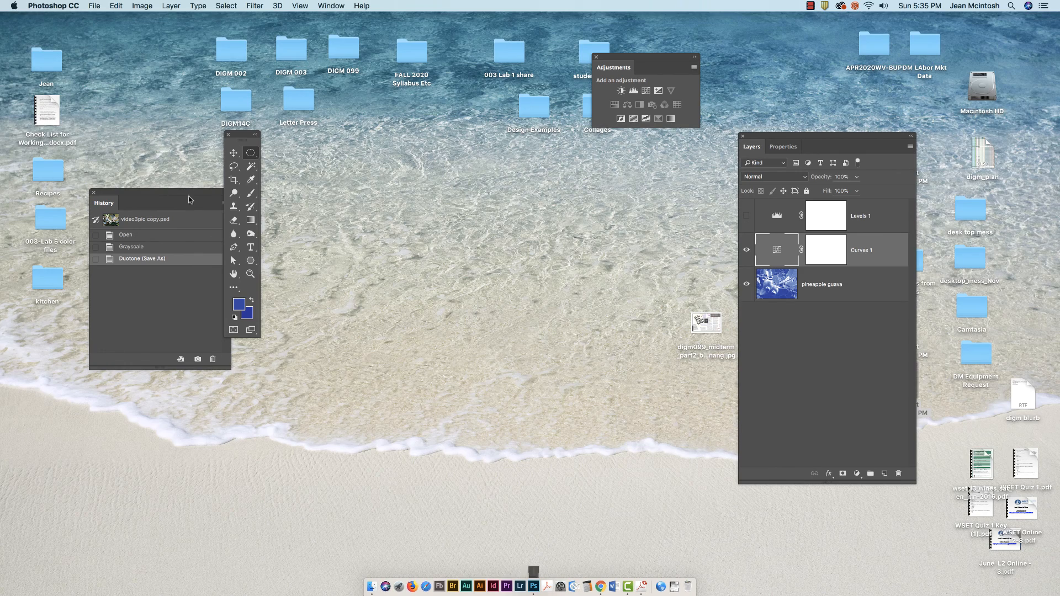
{"action": "double_click", "coordinate": [232, 218]}
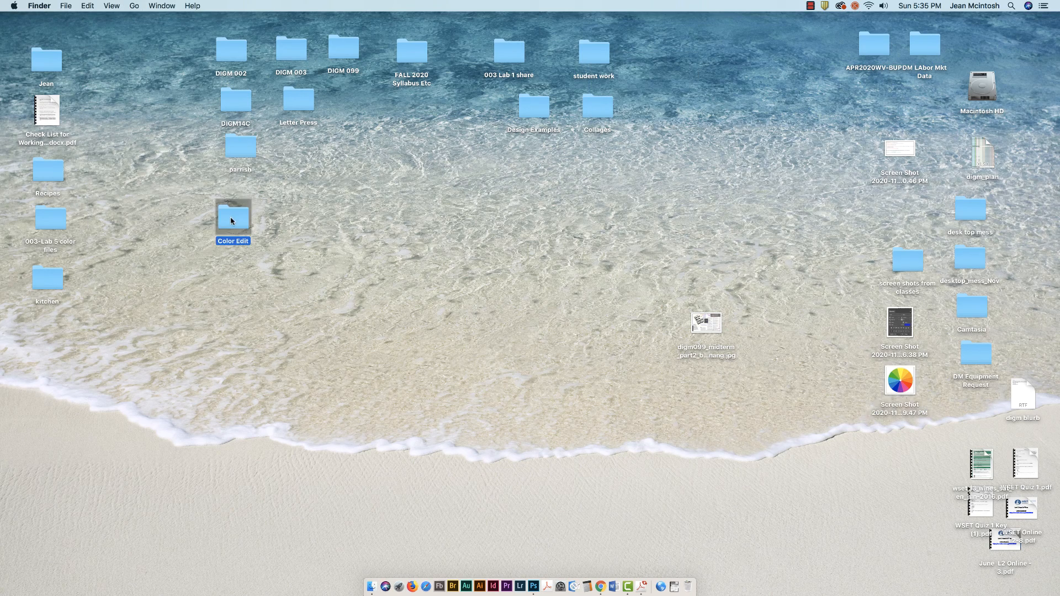
{"action": "double_click", "coordinate": [391, 151]}
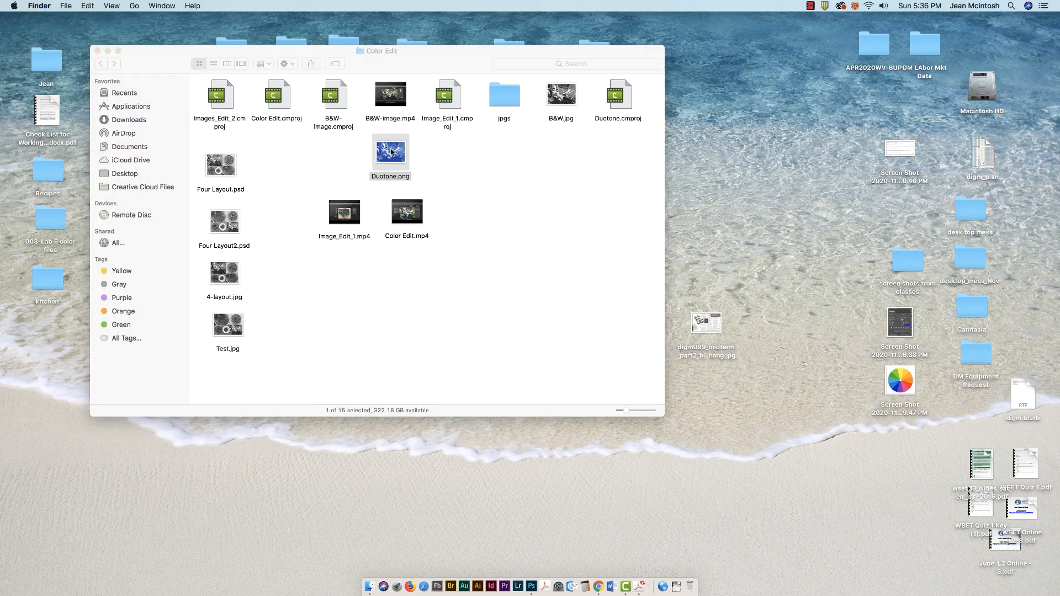